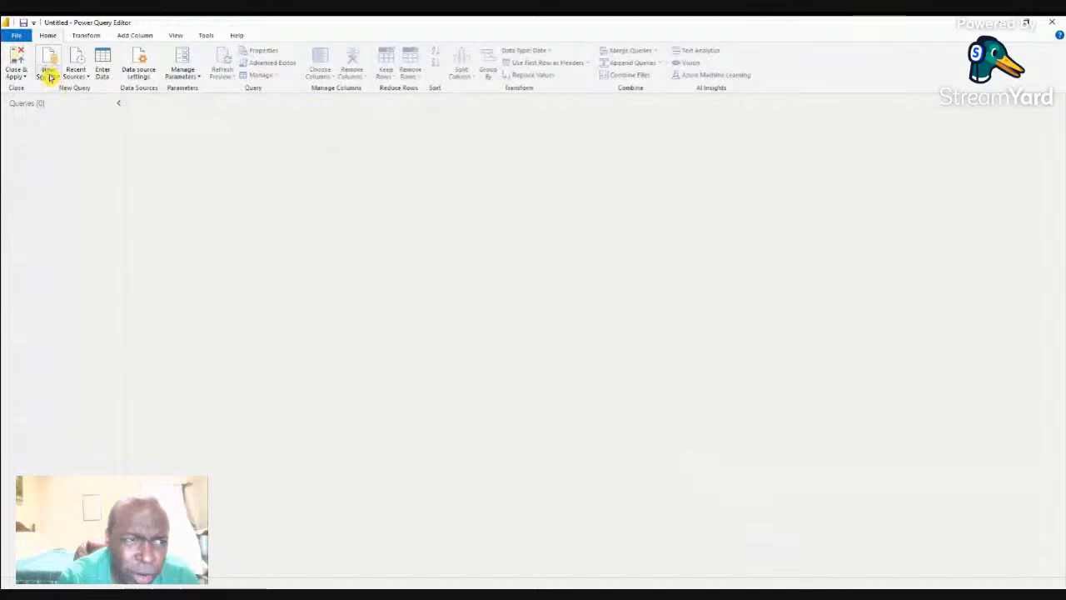
- Create a blank query with the formula = List.Dates(#date(2011, 12, 31), 5, #duration(1, 0, 0, 0))
click(105, 261)
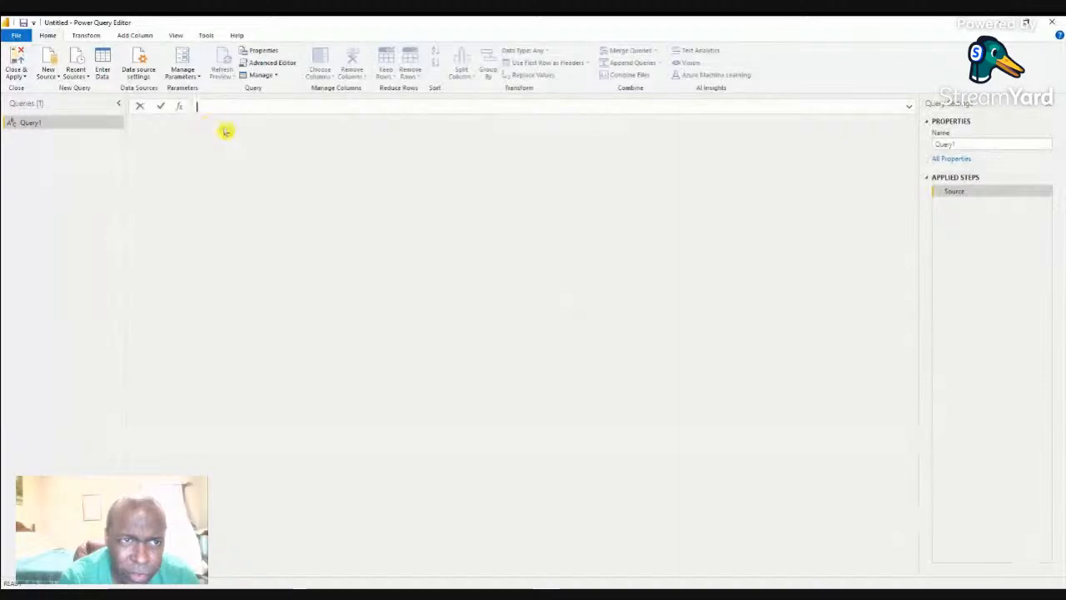
click(285, 108)
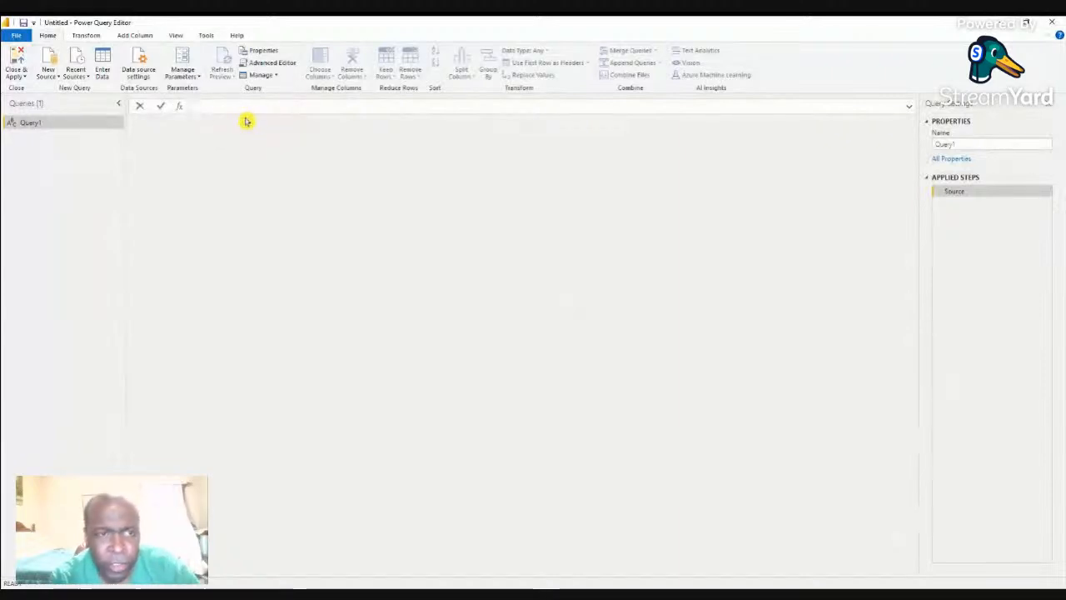
text(List.Dates(#date(2011, 12, 31), 5, #duration(1, 0, 0, 0)))
click(197, 109)
click(198, 107)
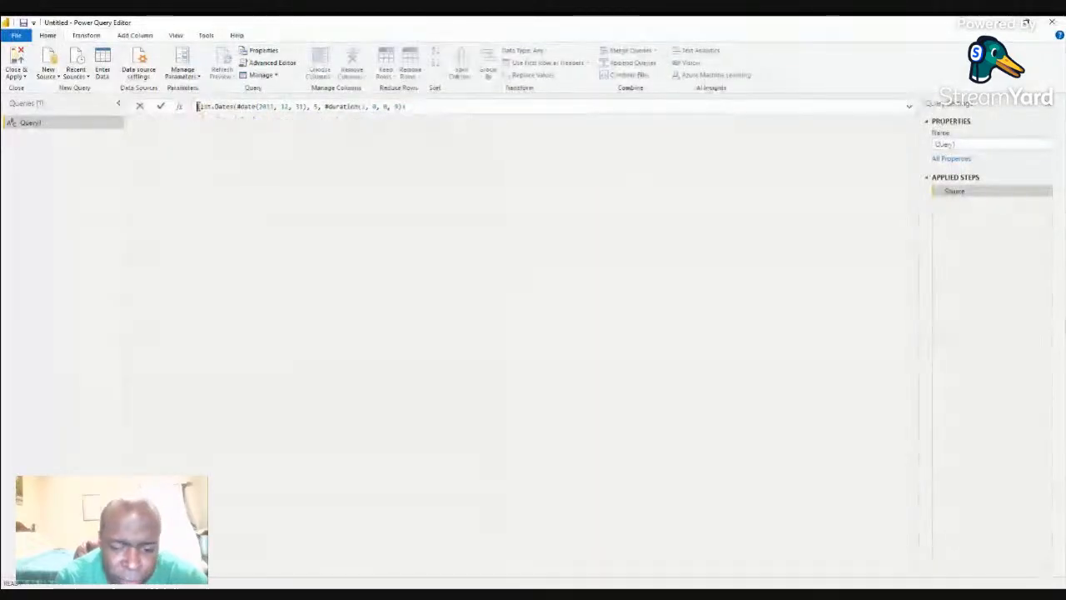
text(=)
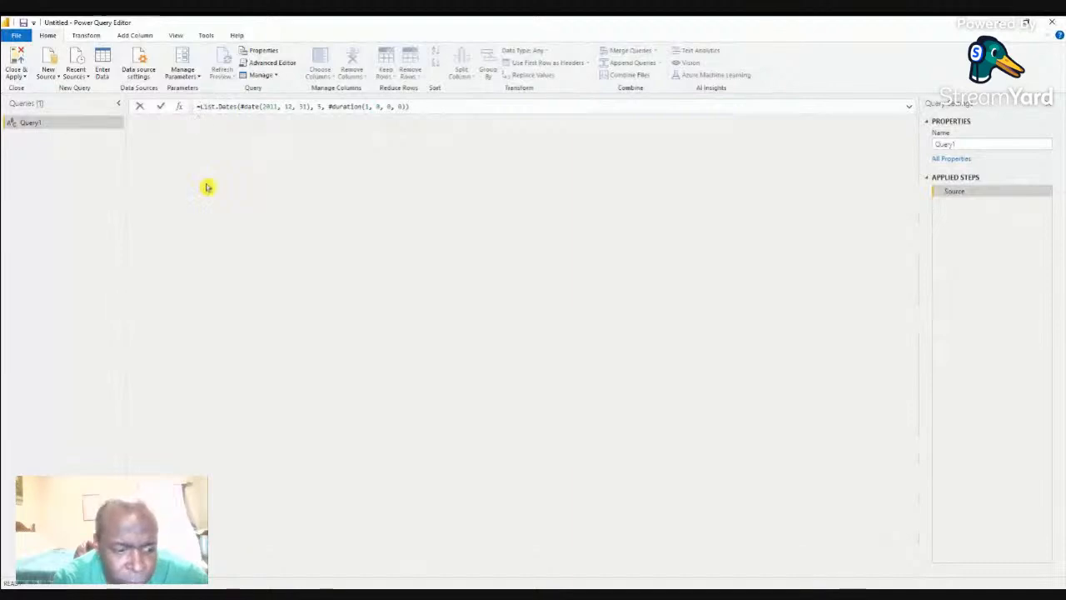
key(Return)
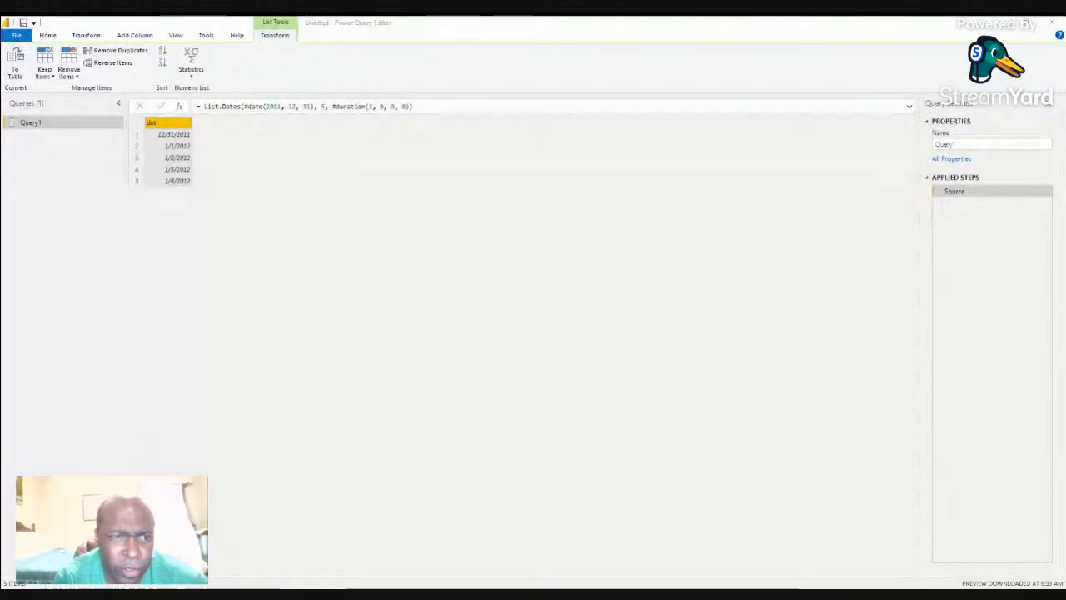
click(162, 87)
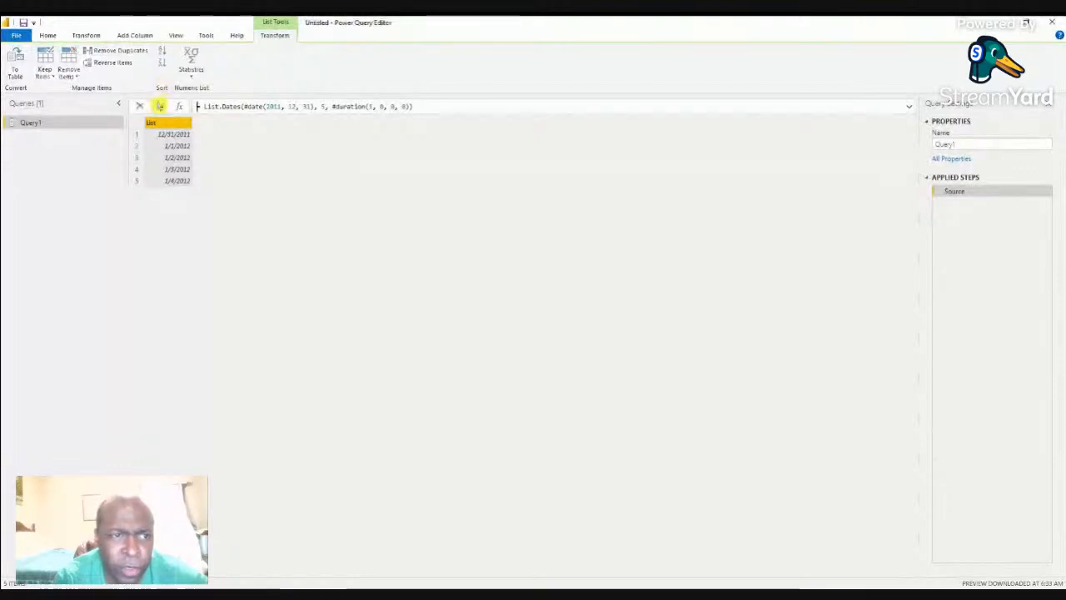
key(alt+Tab)
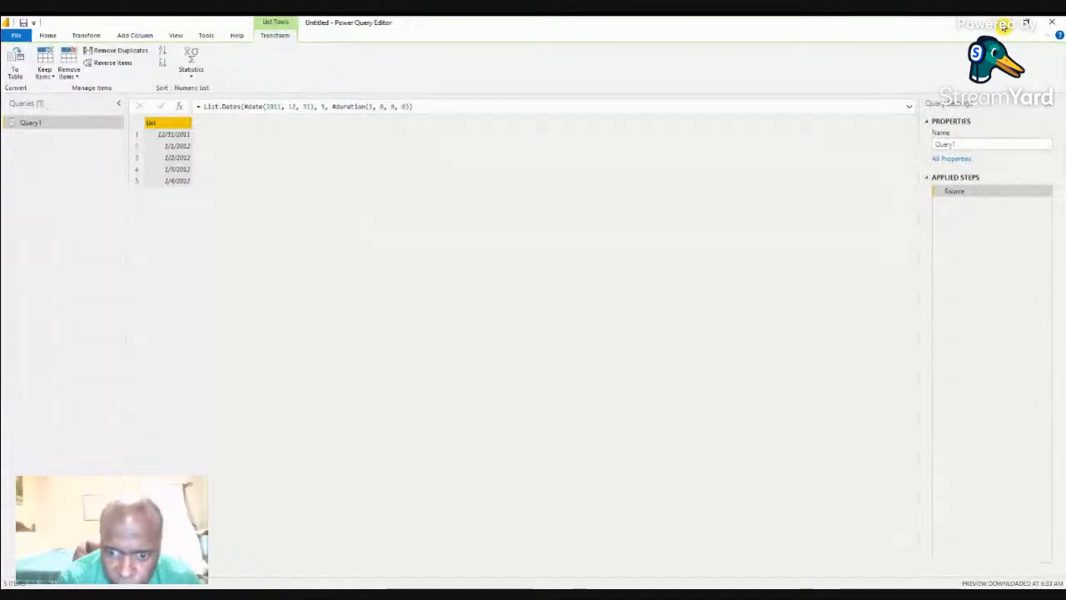
click(561, 472)
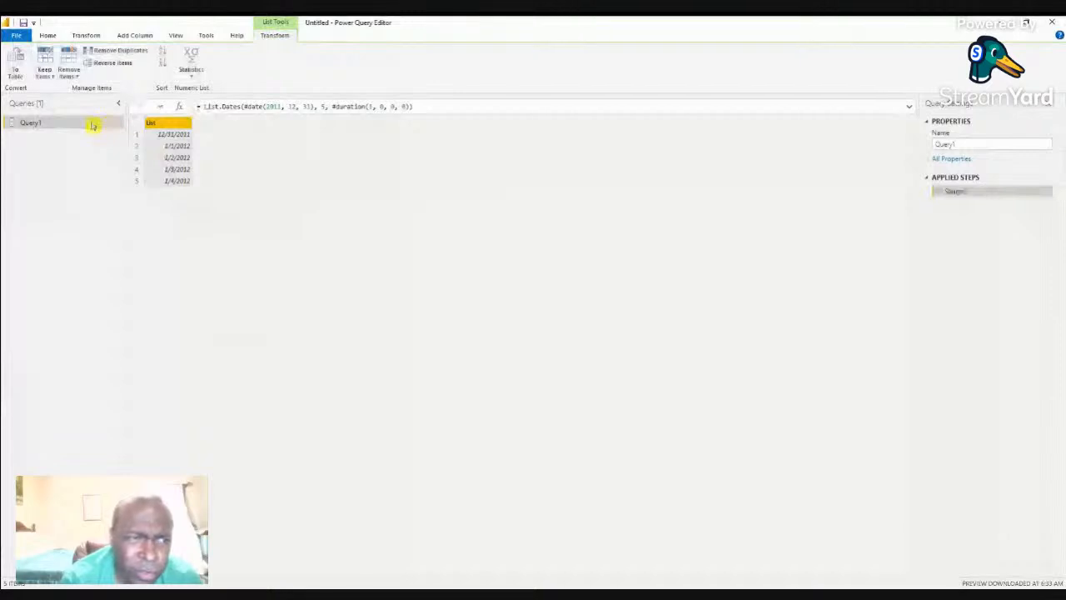
- Create a second blank query with the formula = List.Count({1, 2, 3})
click(47, 35)
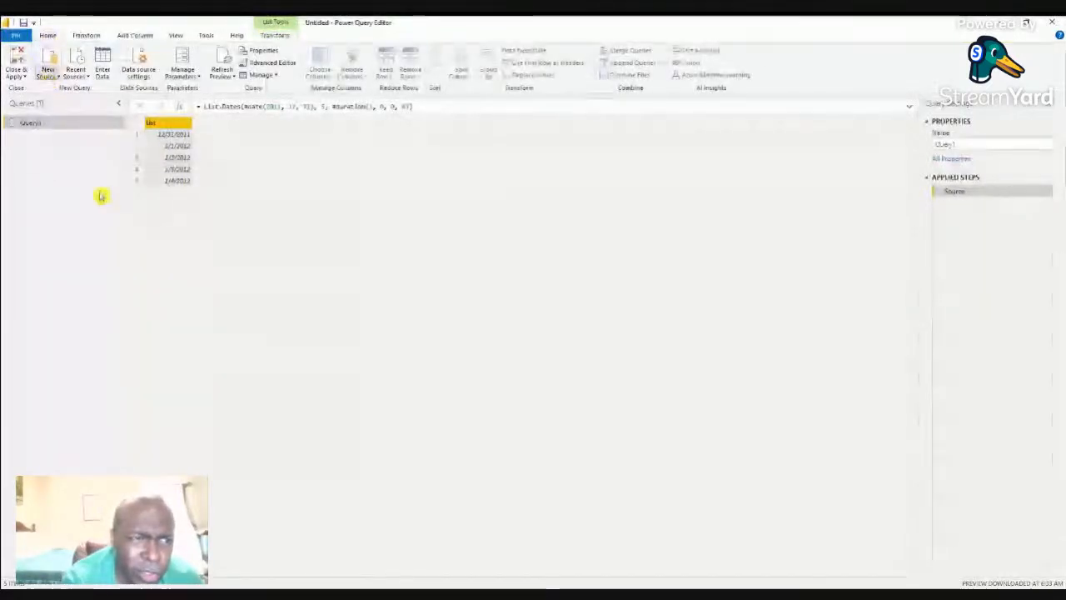
click(91, 259)
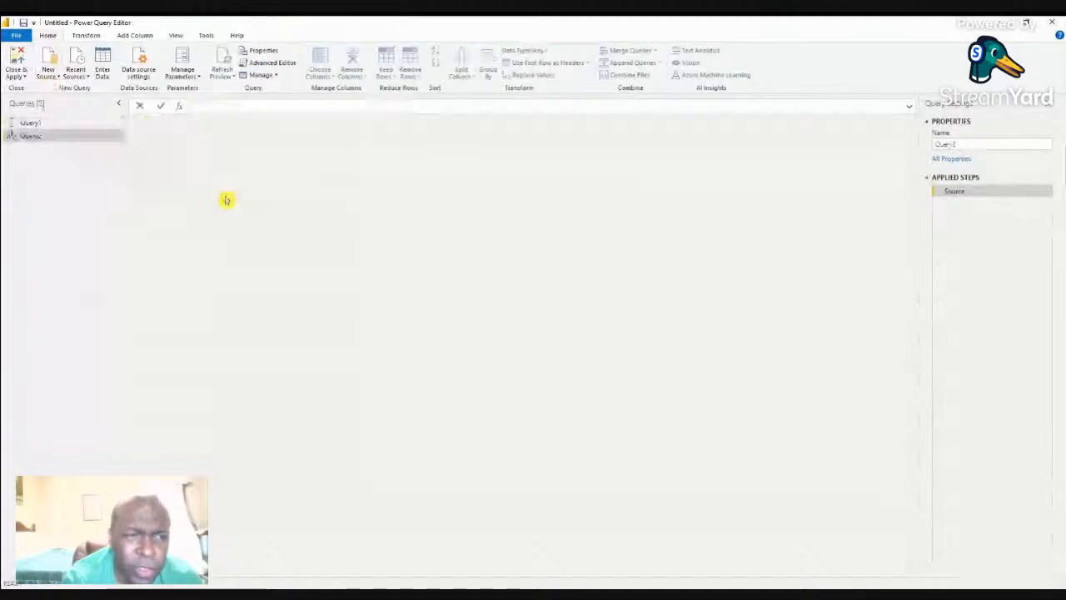
text(=)
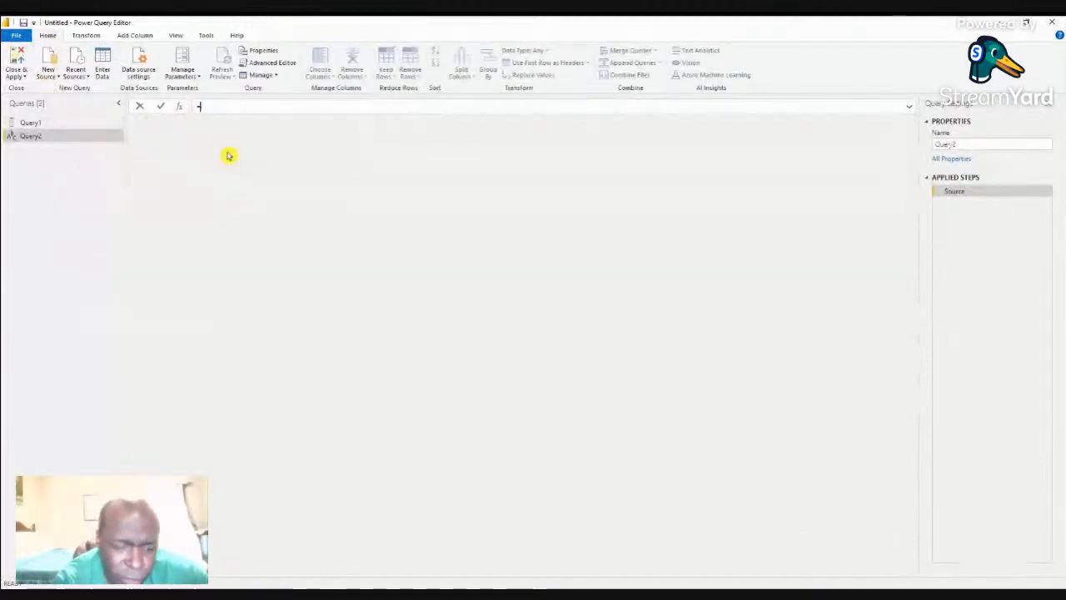
text(List.Count({1, 2, 3}))
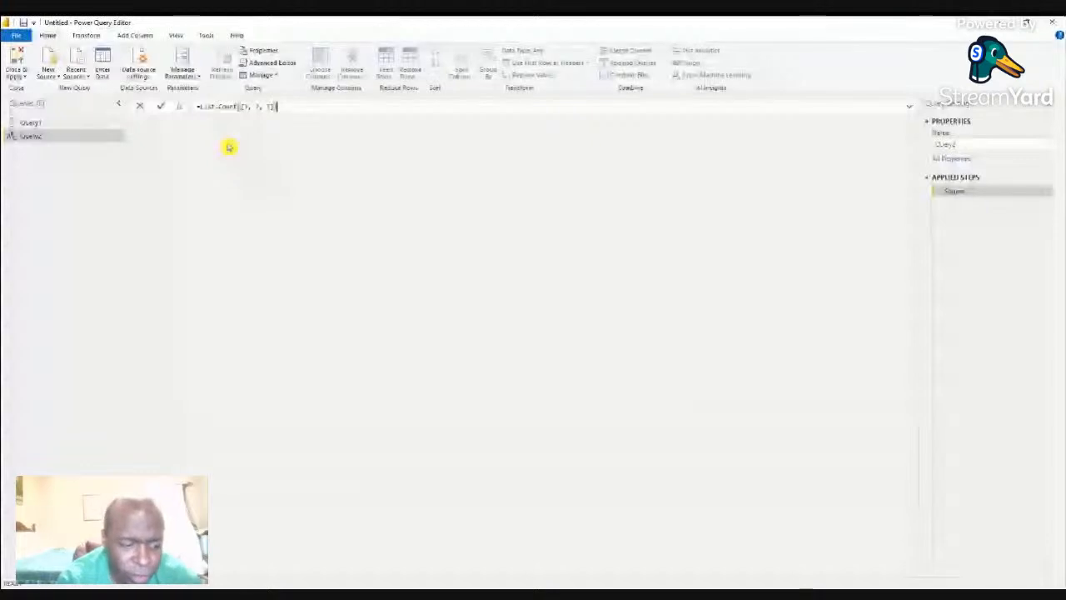
key(Return)
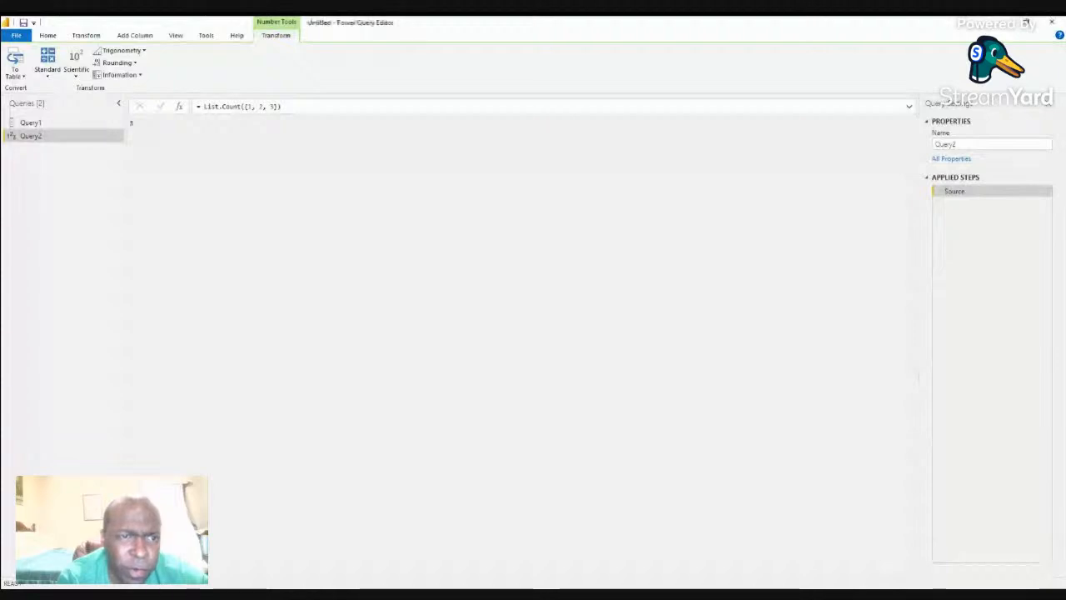
click(210, 109)
click(162, 106)
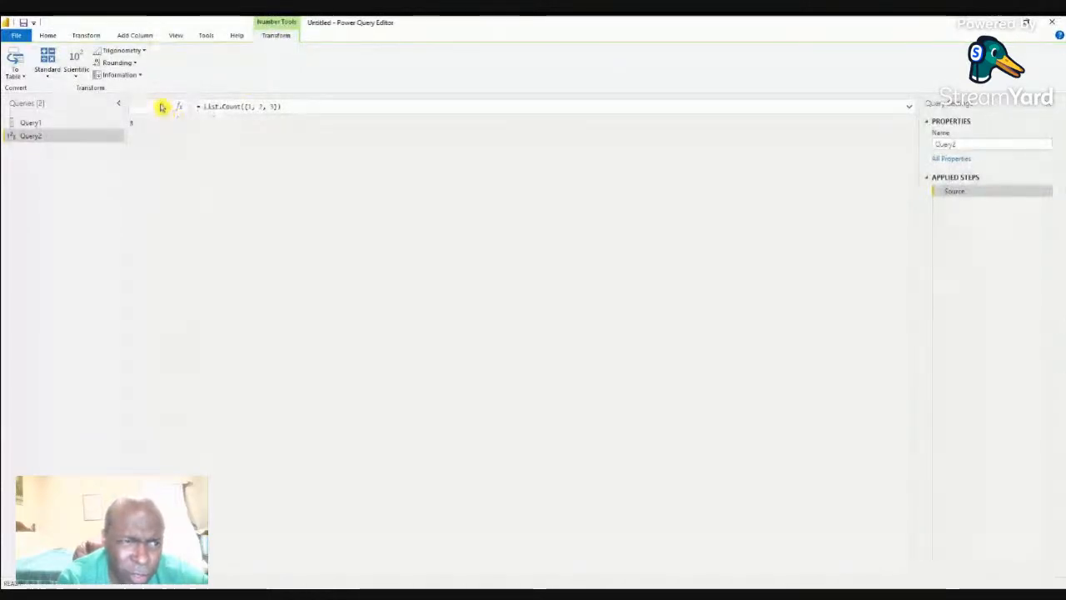
key(alt+Tab)
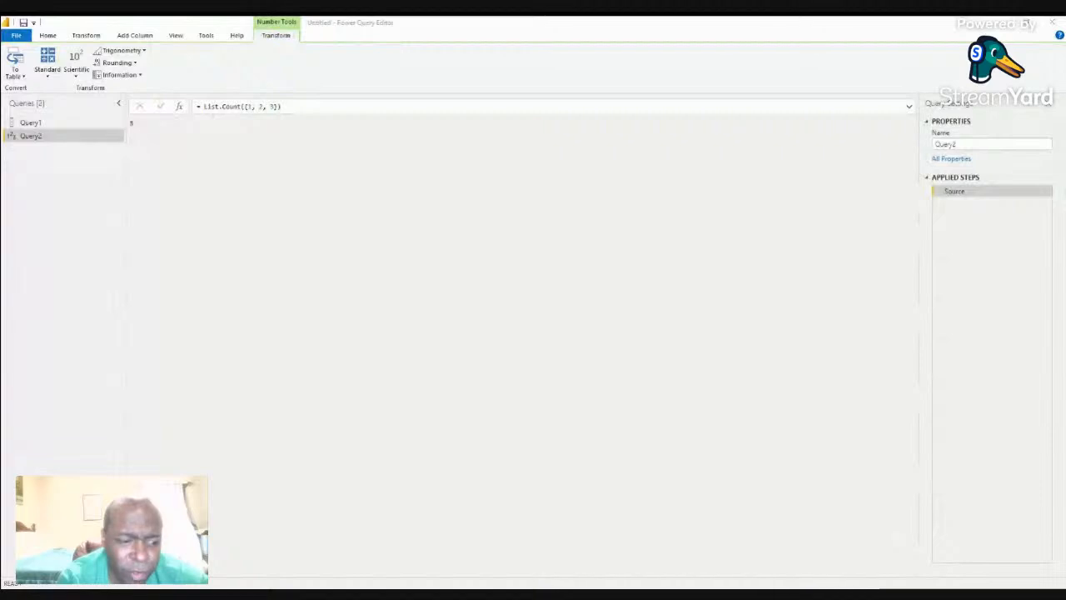
key(alt+Tab)
- Extend the List.Count list in Query2 with the values 5, 6 and 7 after the 3
click(275, 107)
text(, 5, 8)
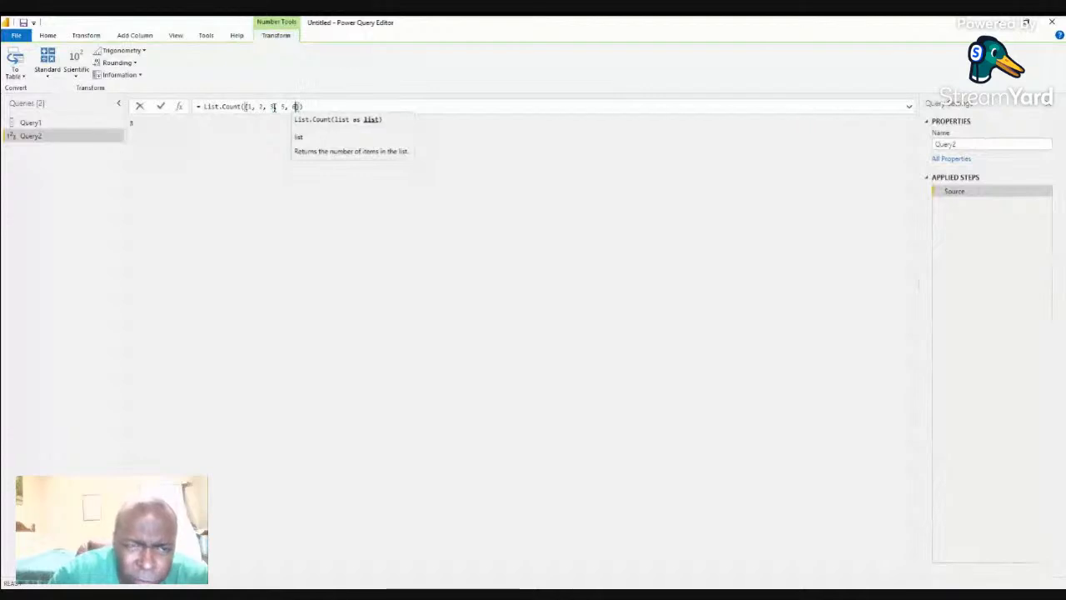
text(, 13)
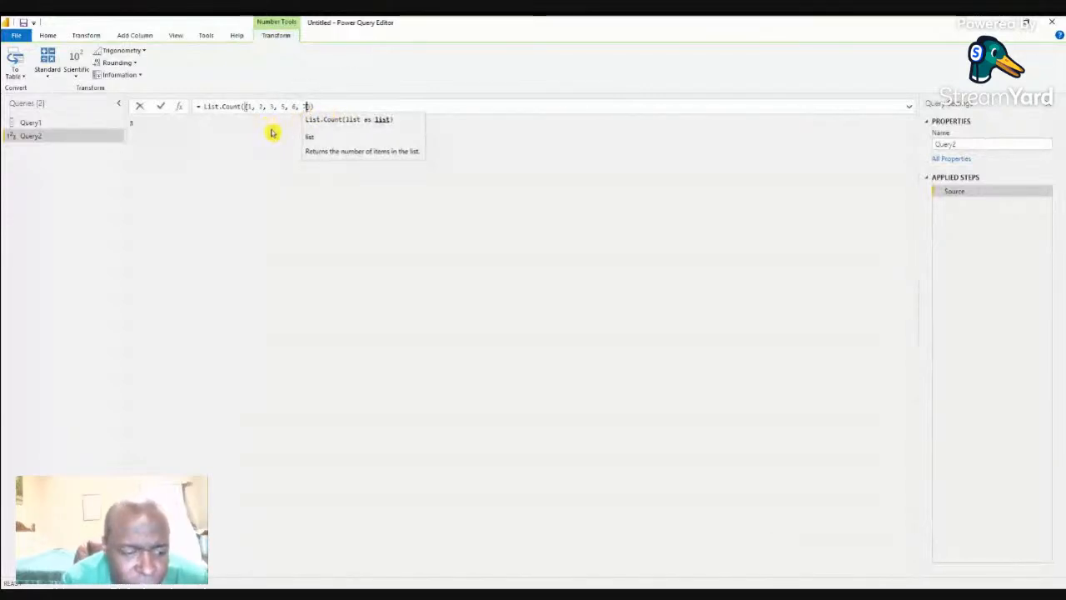
key(Return)
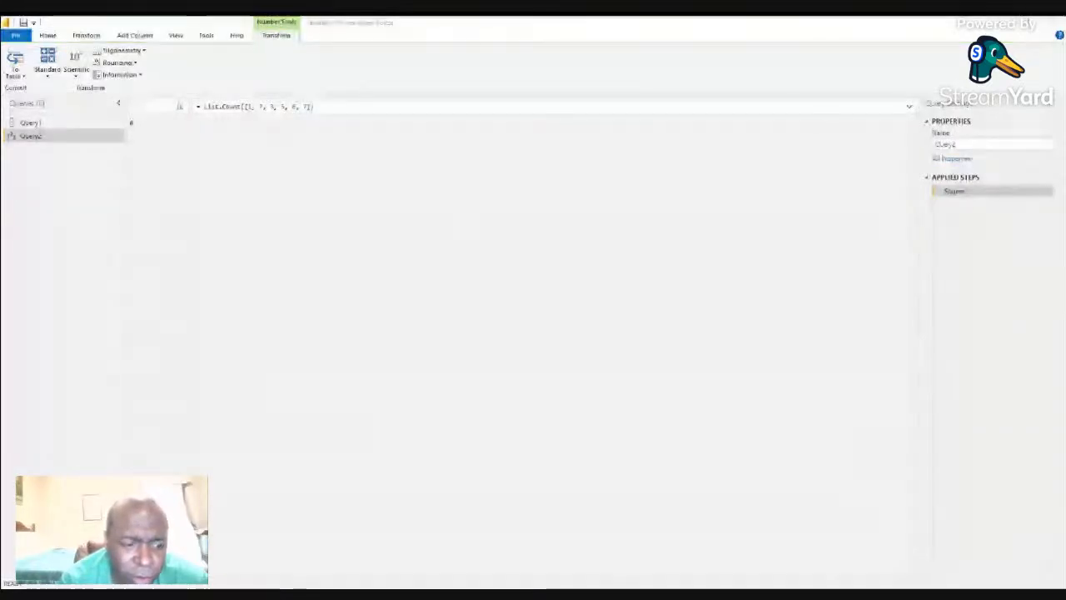
- Insert the missing value 4 between 3 and 5 in Query2's List.Count list and apply the formula
click(305, 105)
click(276, 108)
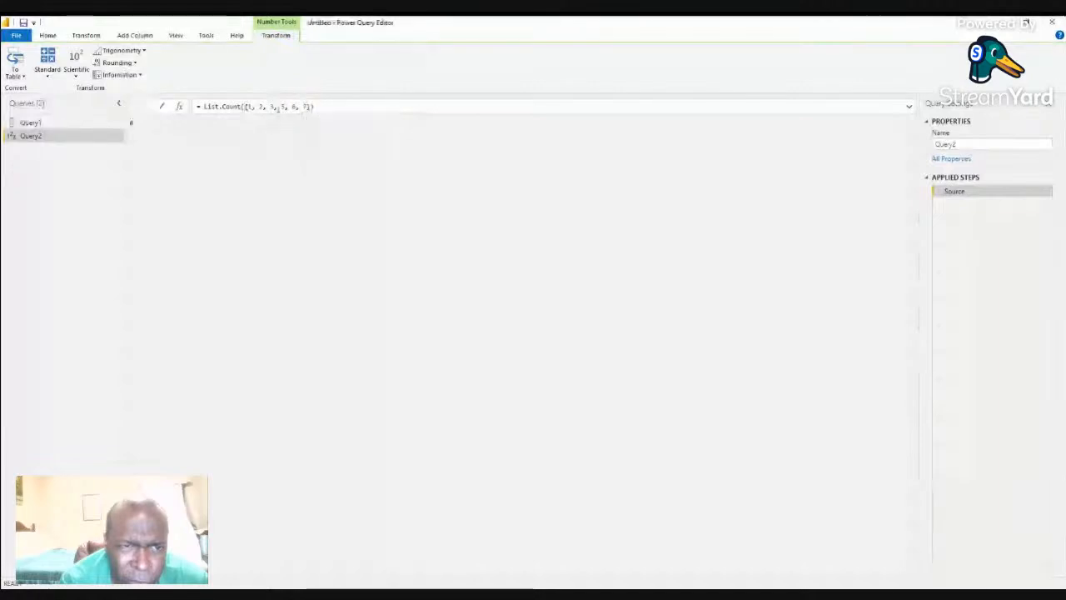
text(4,)
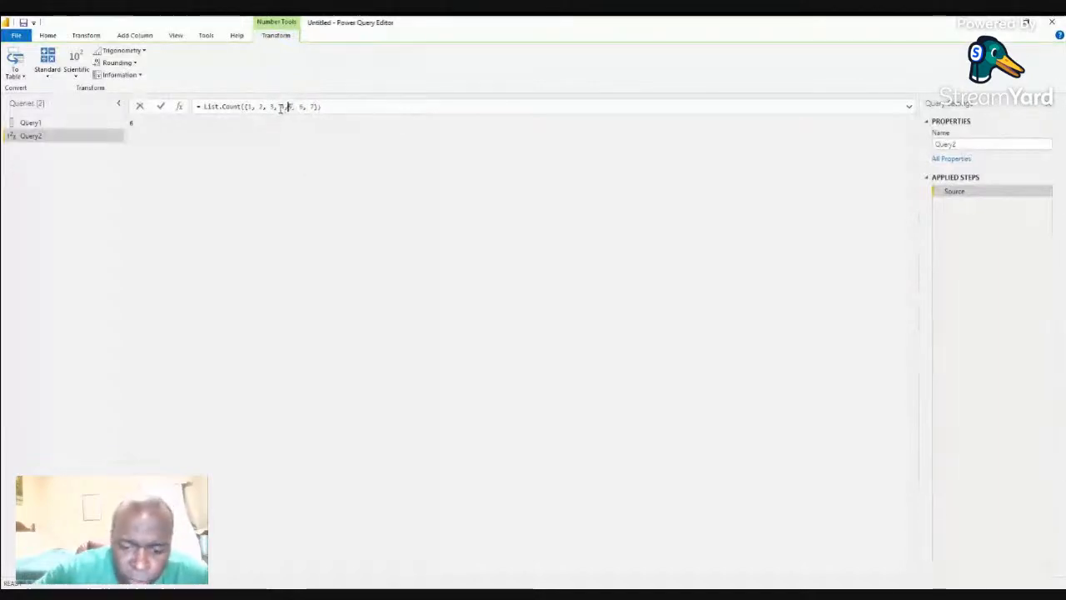
click(161, 107)
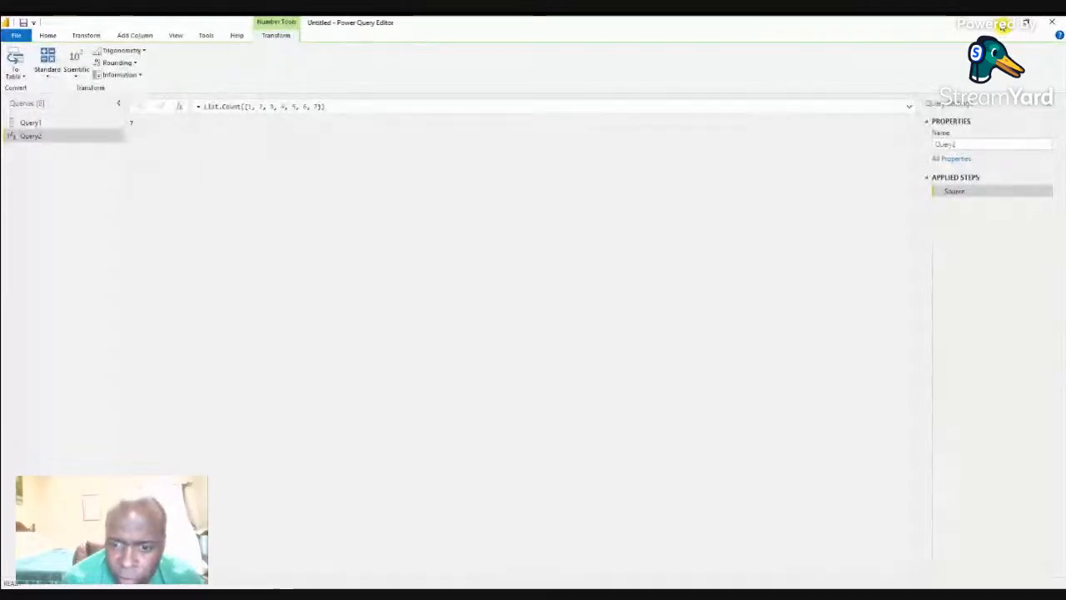
click(771, 555)
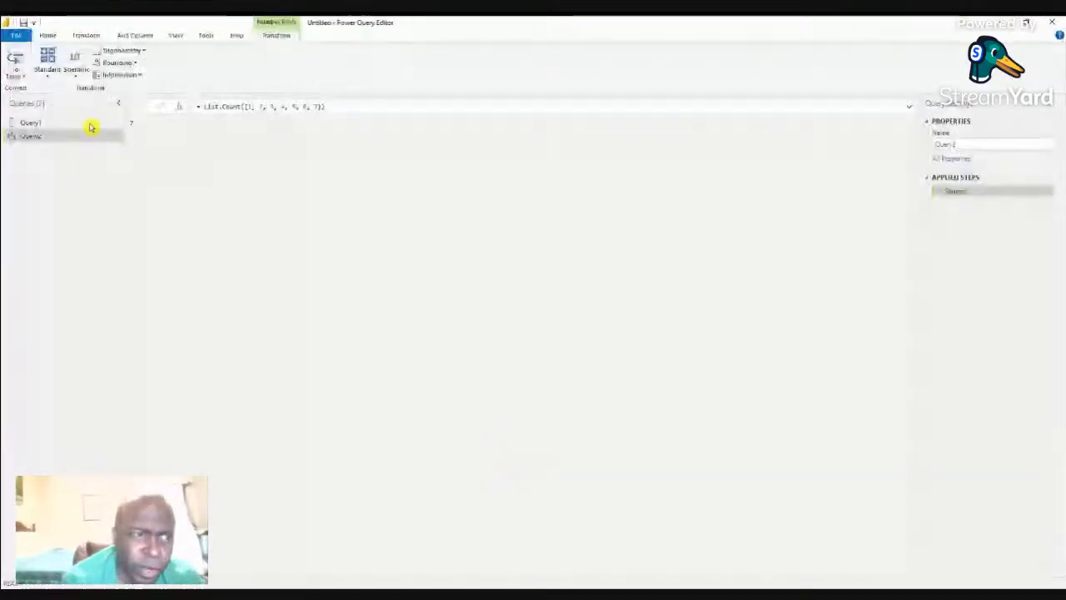
- Create a third blank query with the formula = List.ContainsAll({1, 2, 3, 4, 5}, {3, 4})
click(47, 35)
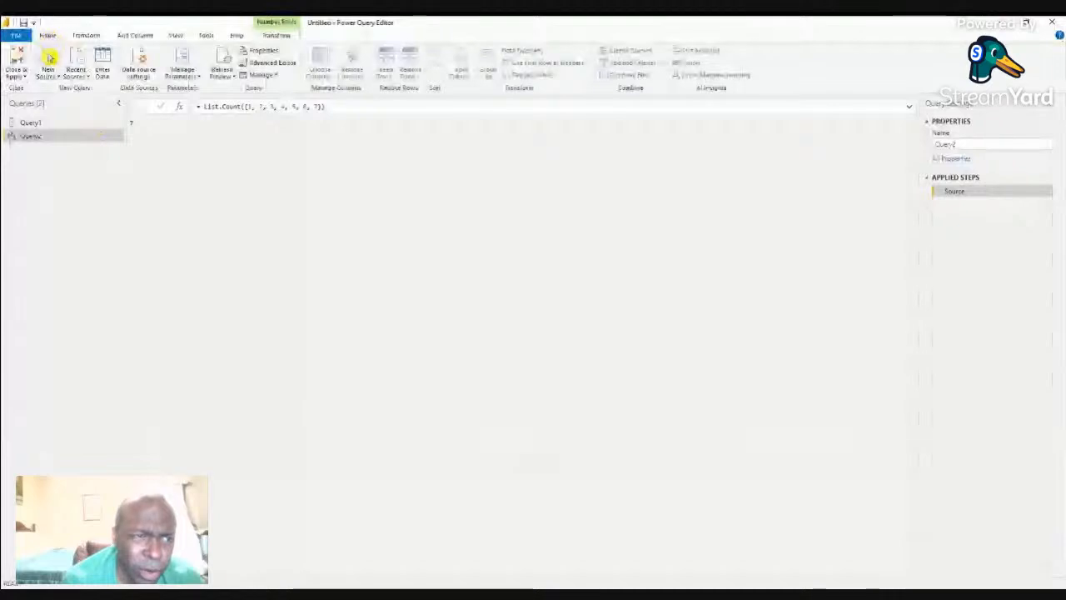
click(47, 80)
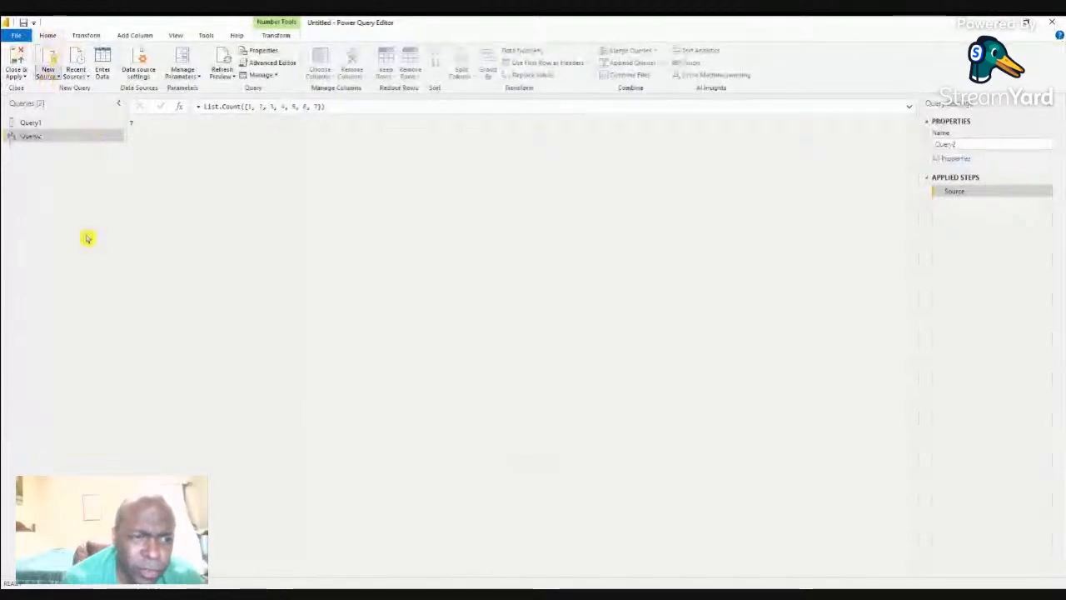
click(90, 253)
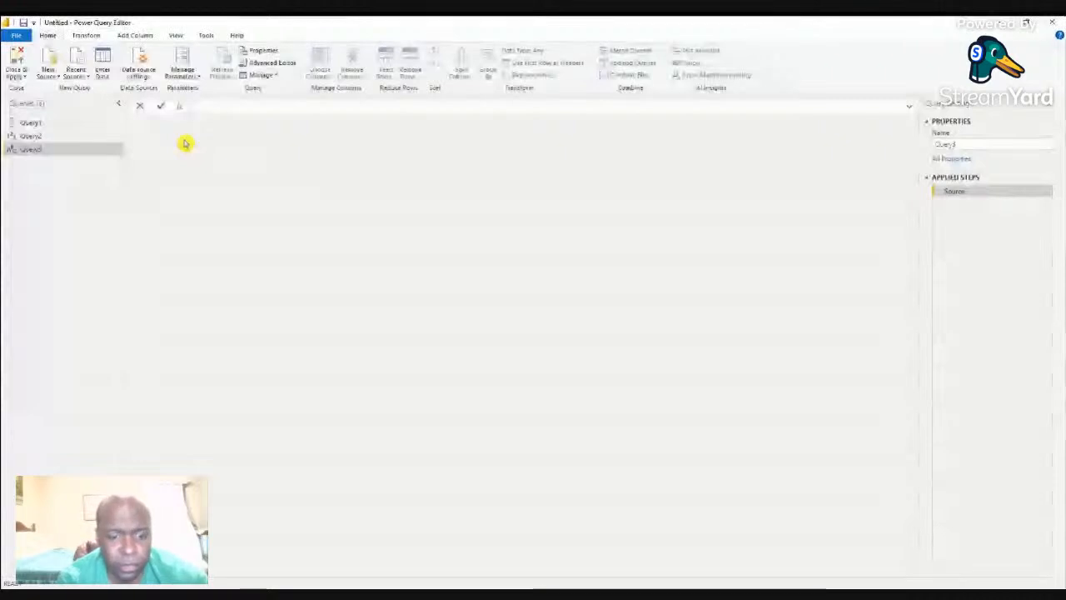
text(= List.ContainsAll({1, 2, 3, 4, 5}, {3, 4}))
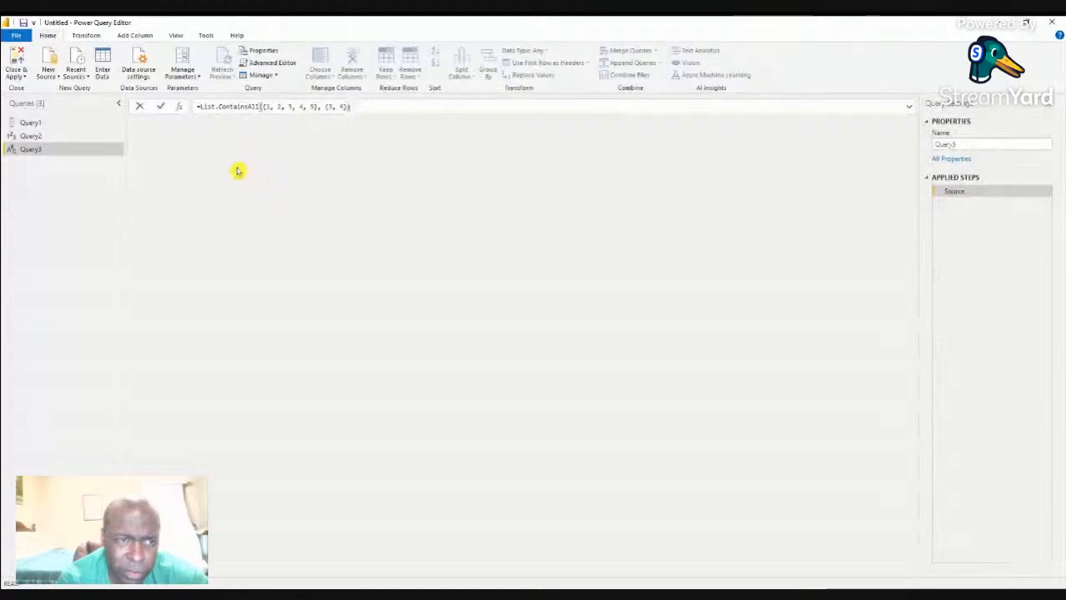
key(Return)
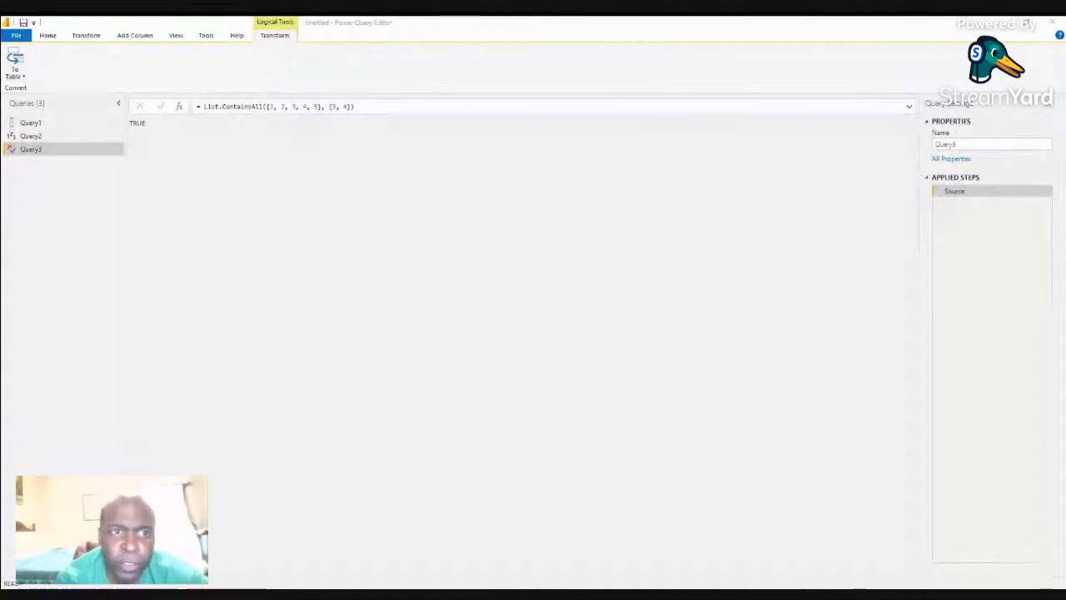
key(alt+Tab)
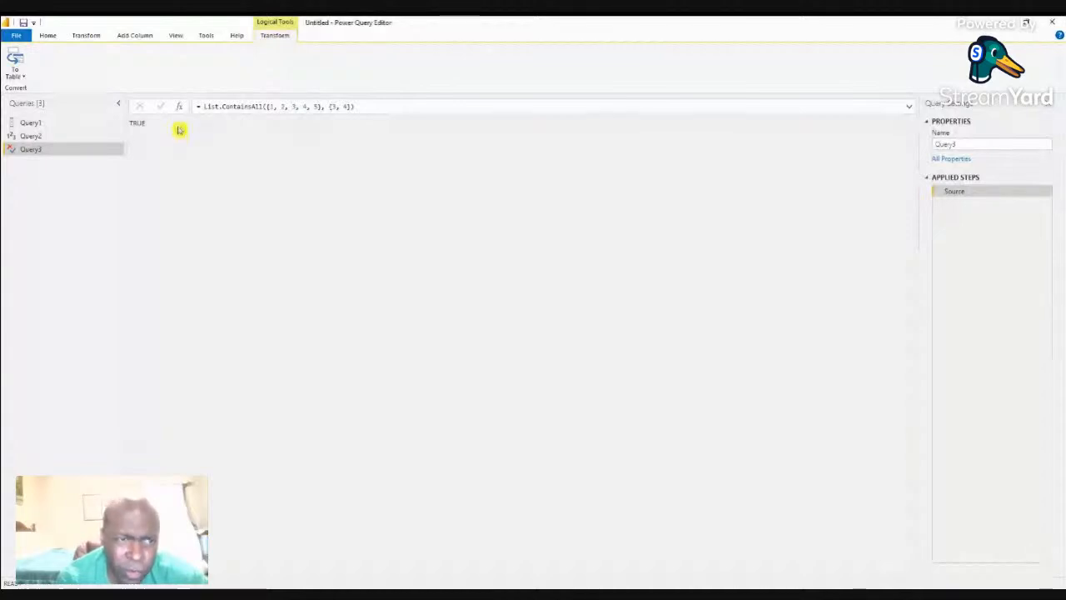
key(alt+Tab)
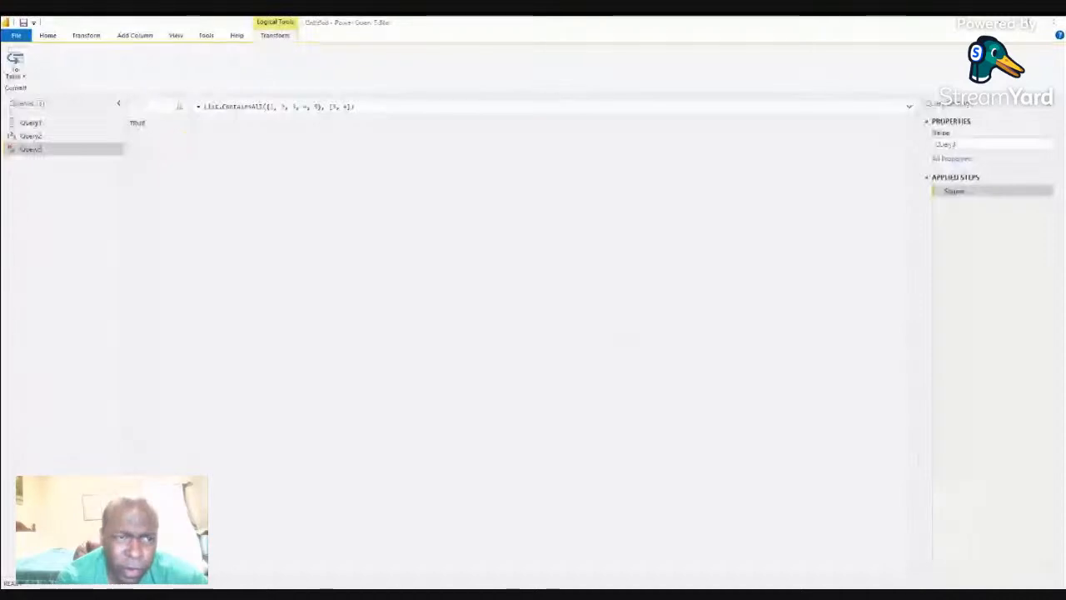
key(alt+Tab)
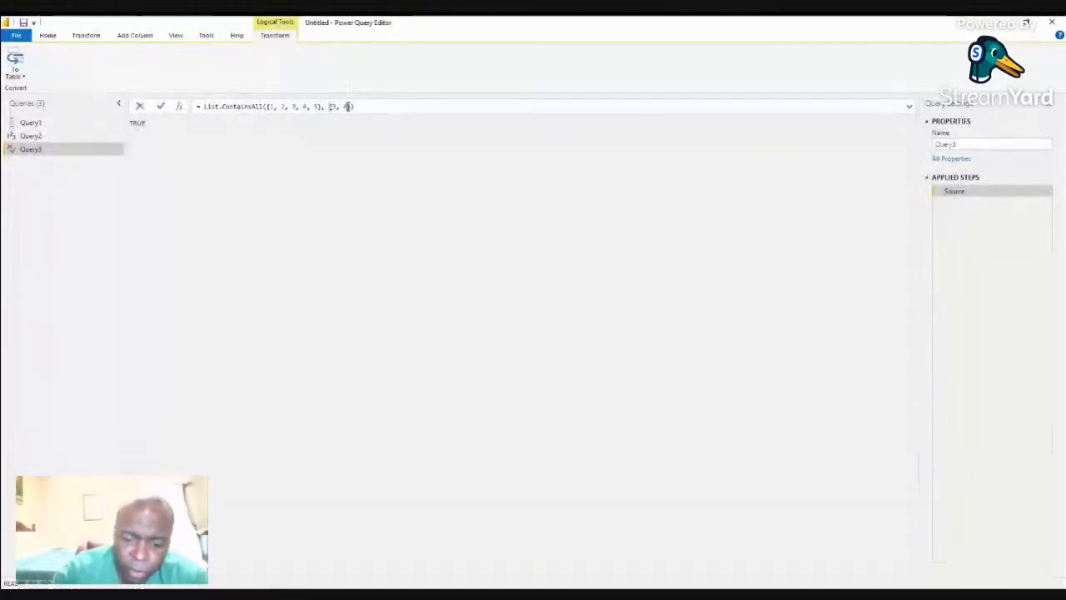
- Add the value 47 to the second list of Query3's List.ContainsAll formula, making it {3, 4, 47}
click(353, 107)
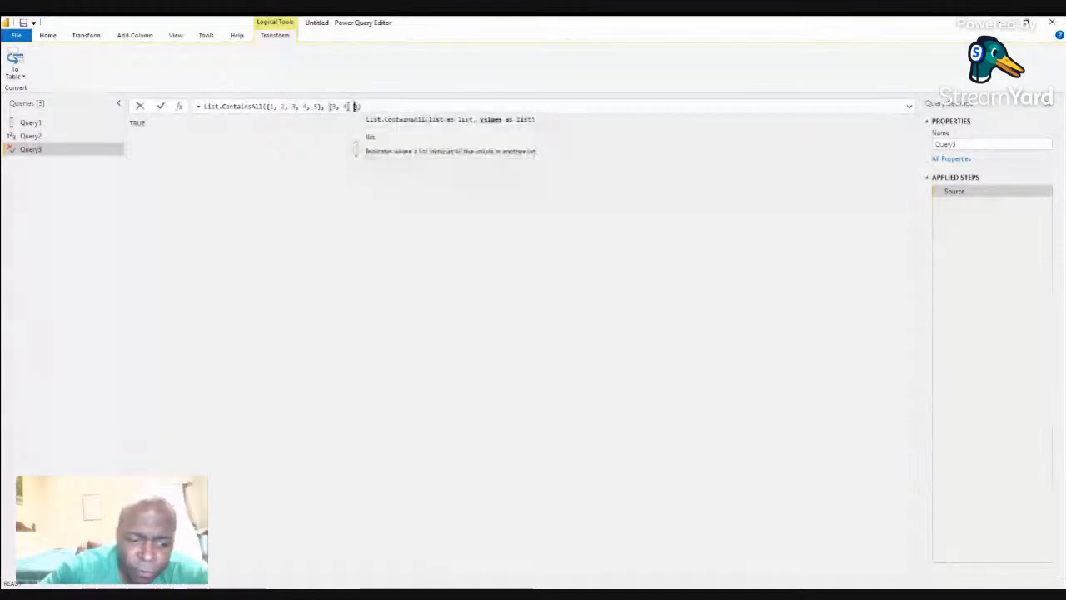
text(10)
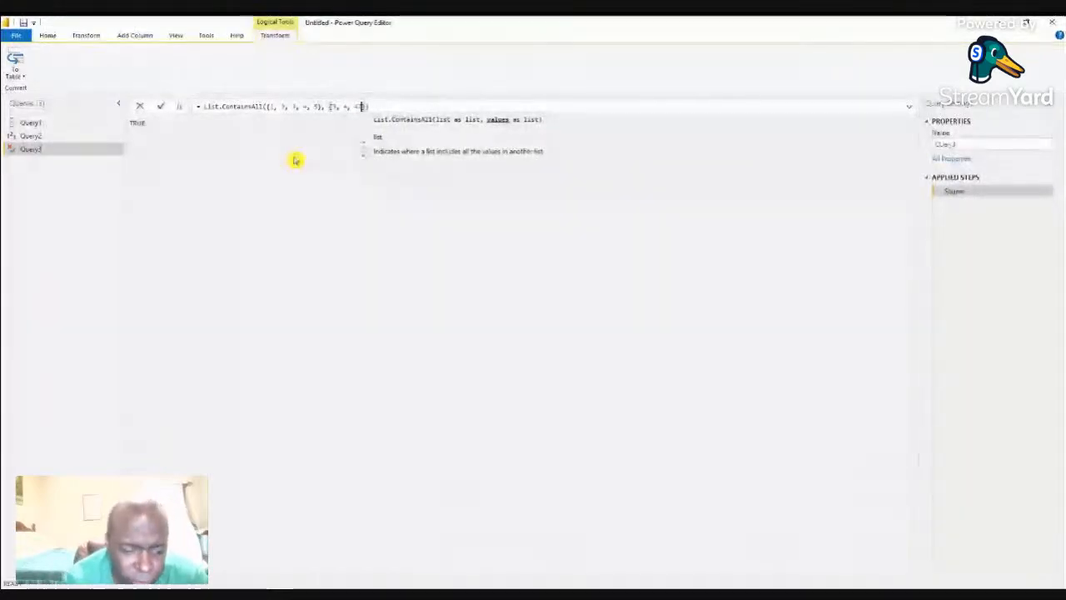
key(Return)
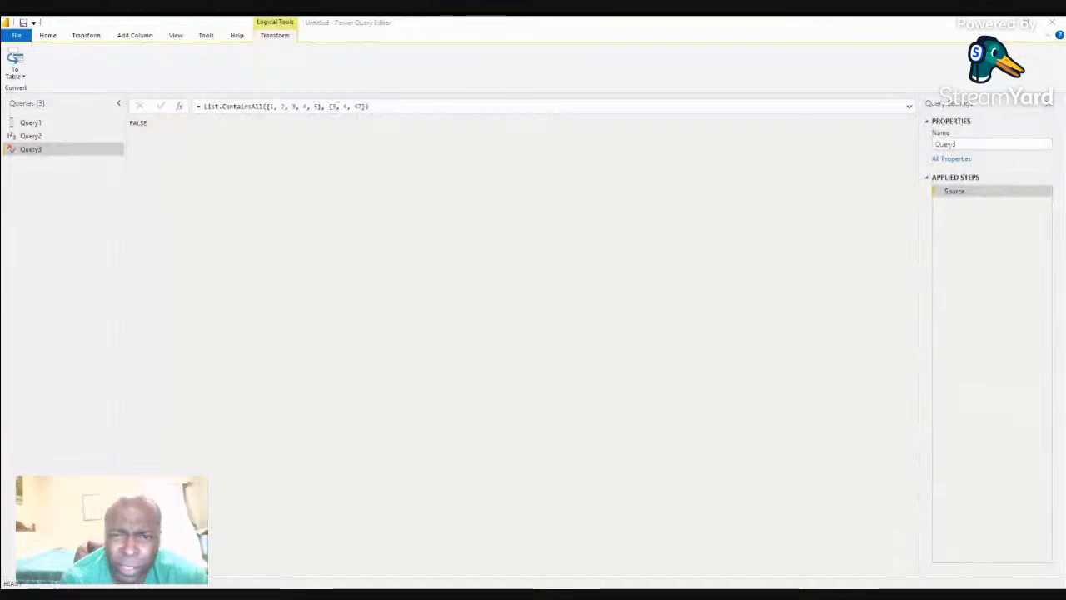
key(alt+Tab)
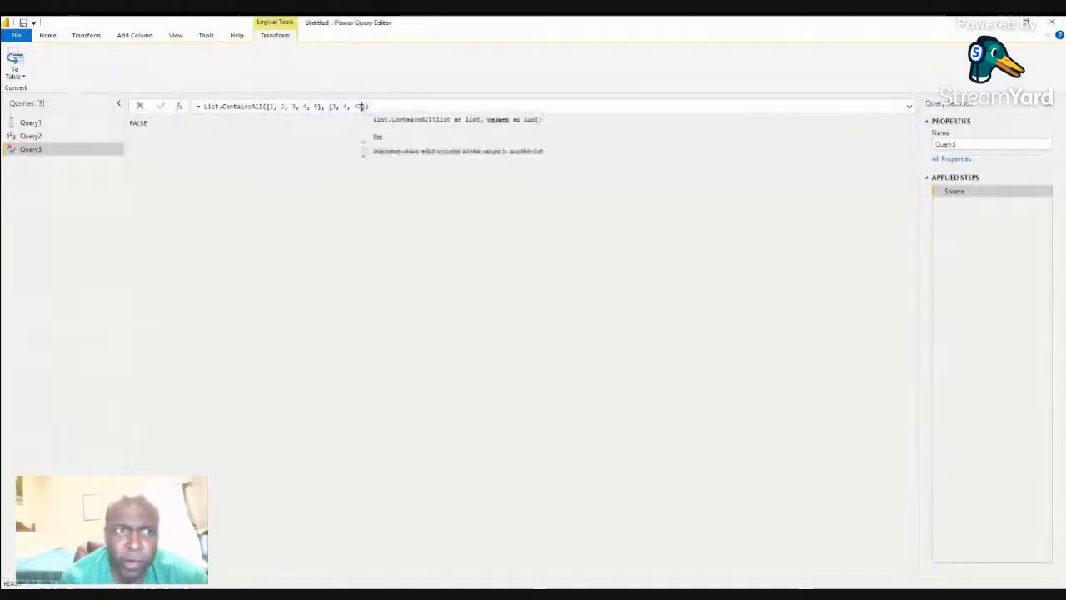
click(347, 229)
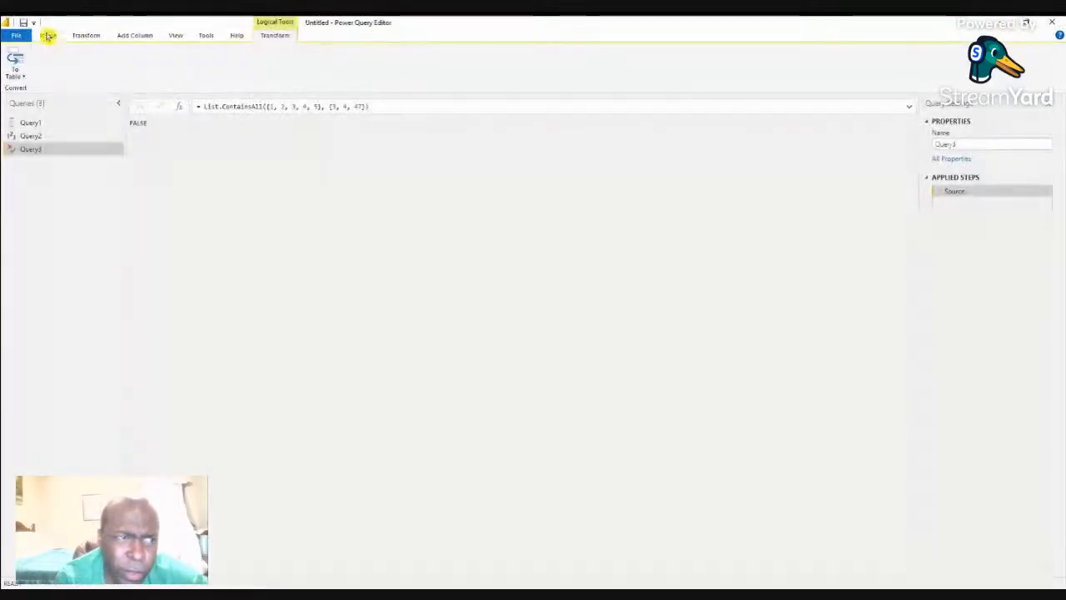
- Create a fourth blank query with the formula =List.MatchesAll({1, 2, 3}, each _ > 10)
click(47, 35)
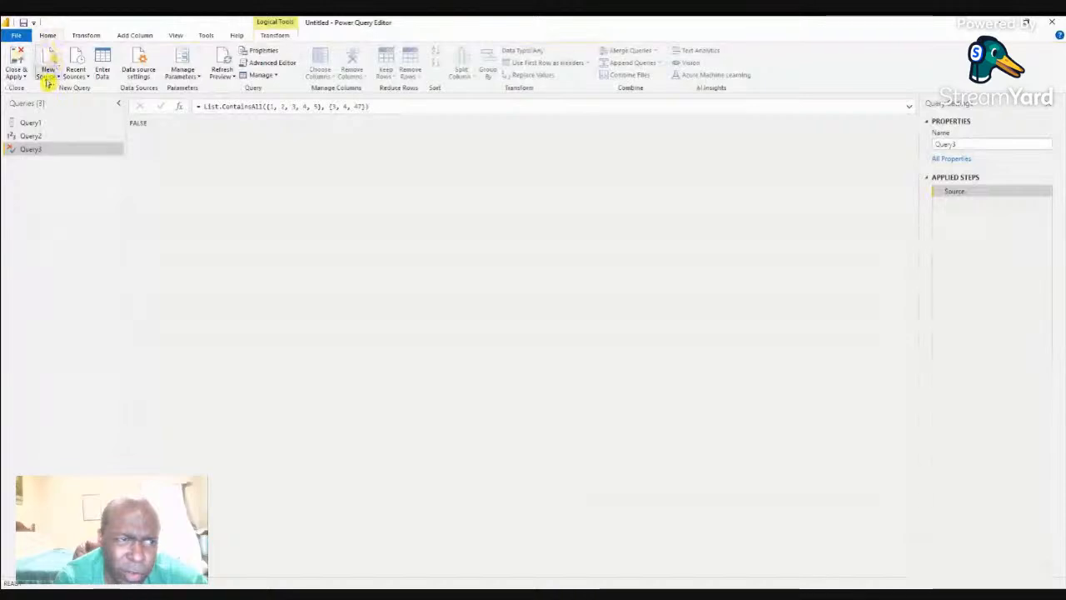
click(89, 254)
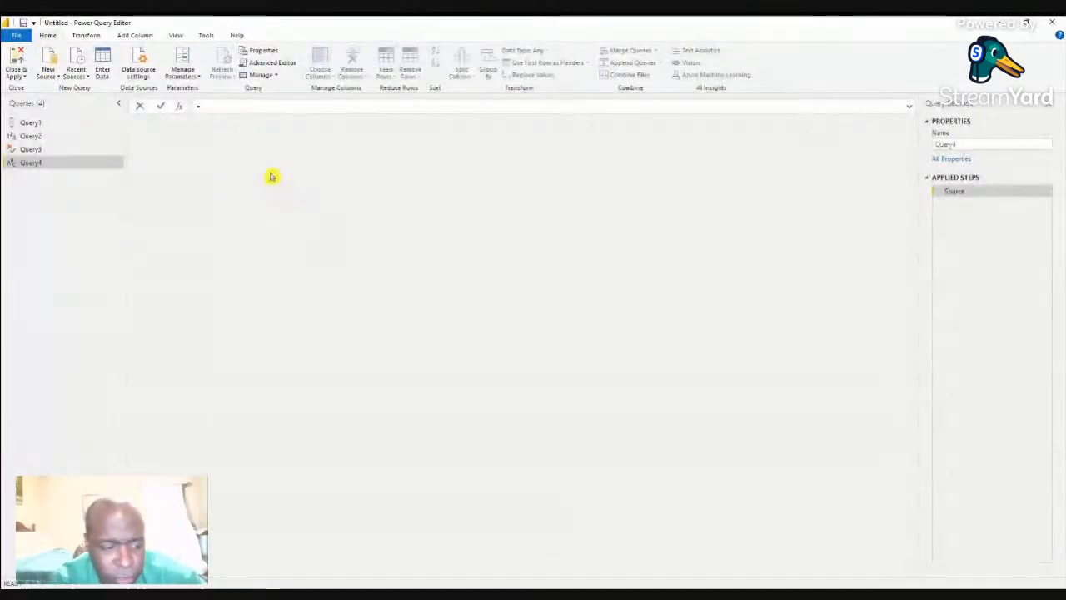
text(=List.MatchesAll({1, 2, 3}, each _ > 10))
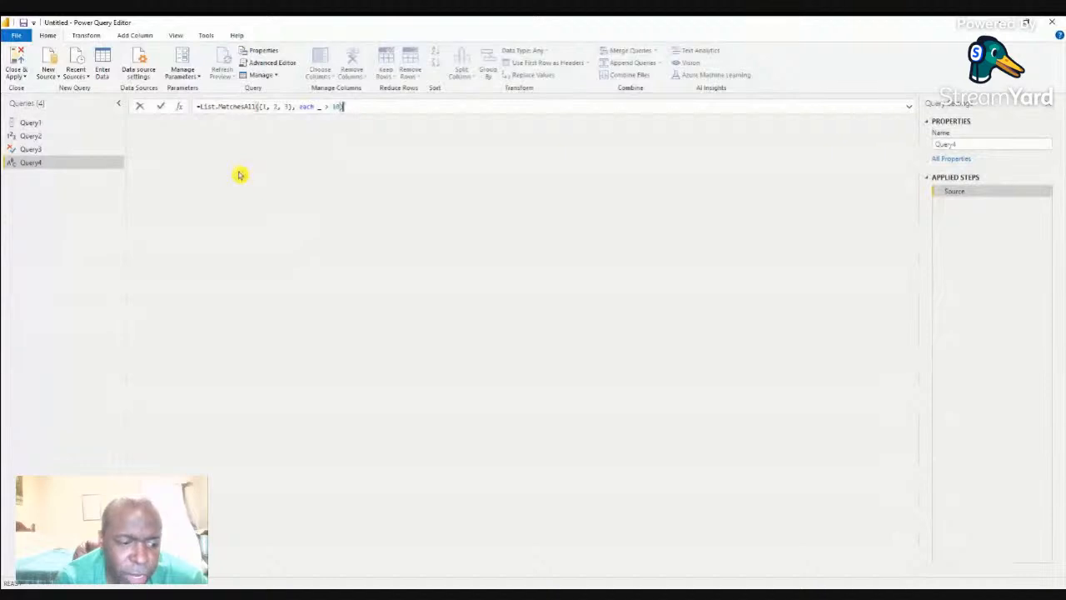
key(Return)
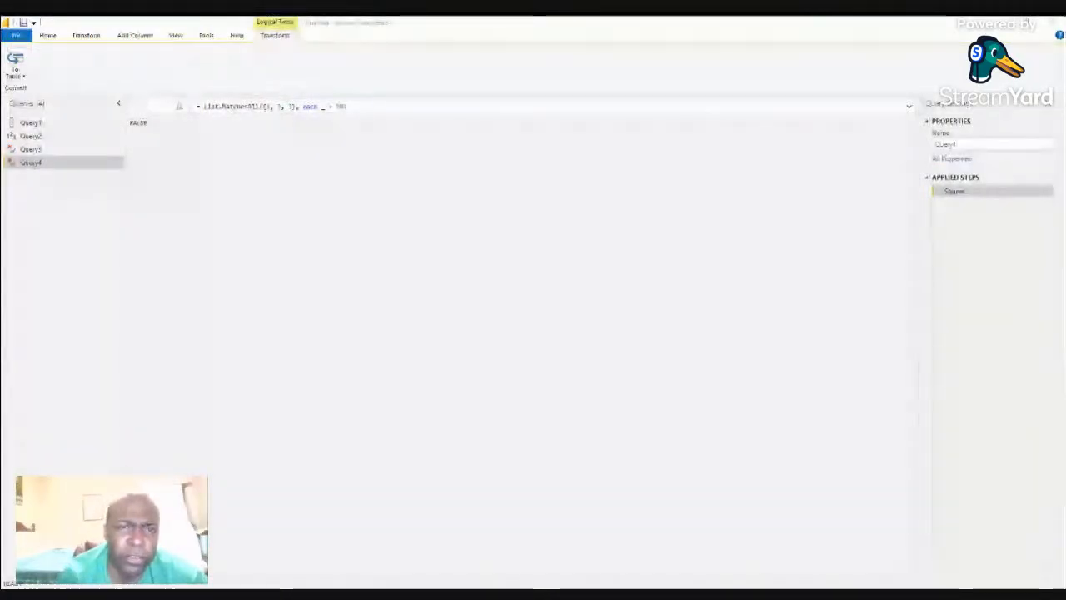
- Change the condition in Query4's List.MatchesAll formula to each _ > 0 and apply it
click(344, 107)
key(BackSpace)
key(BackSpace)
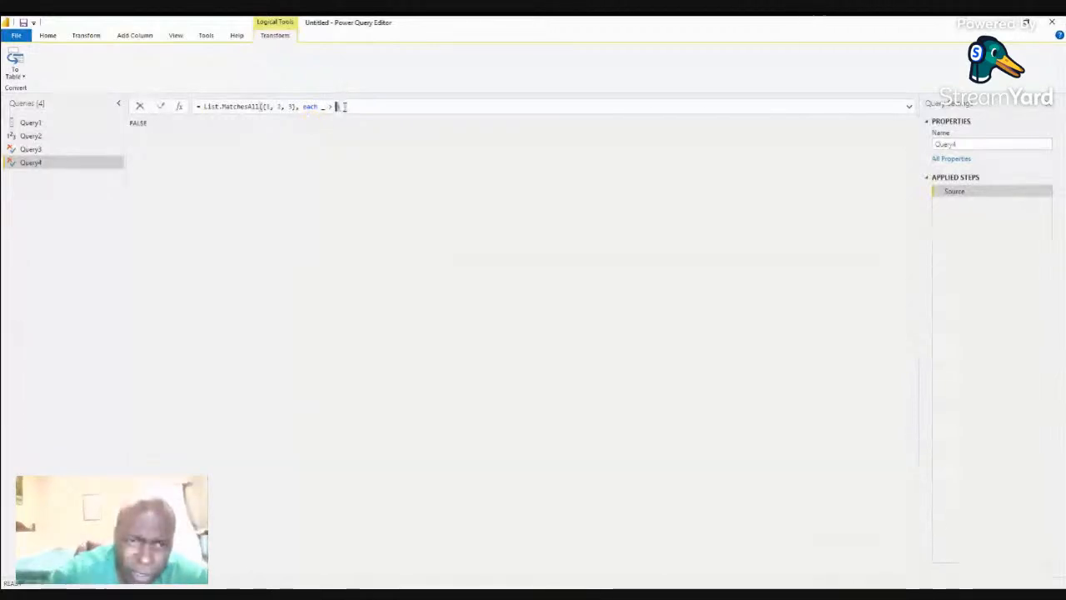
text(0)
click(160, 107)
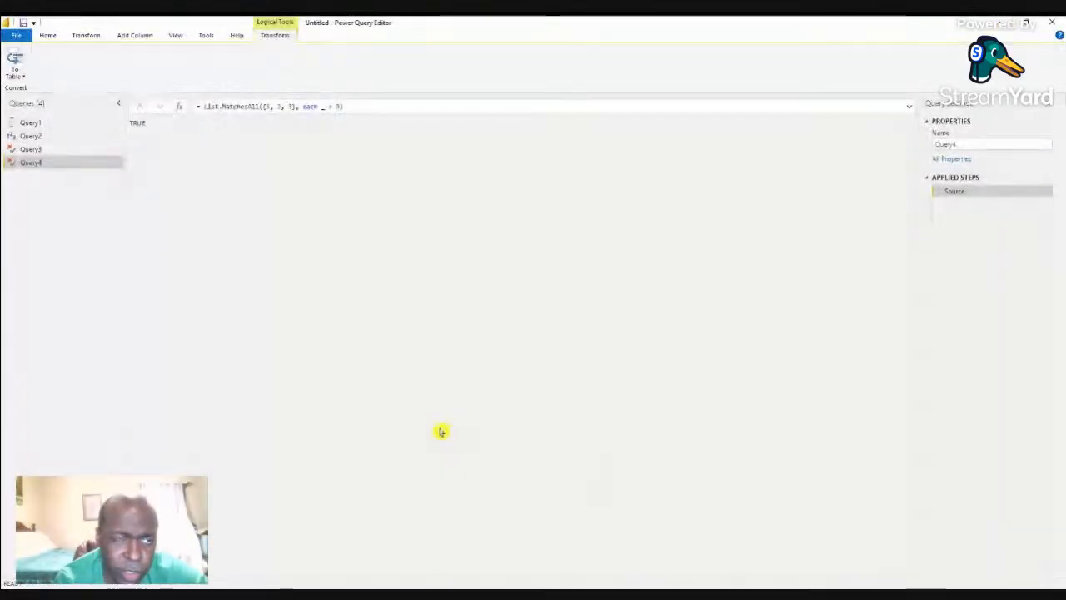
- Create a fifth blank query with the formula =List.RemoveItems({1, 2, 3, 4, 2, 5, 5}, {2, 4, 6})
click(48, 35)
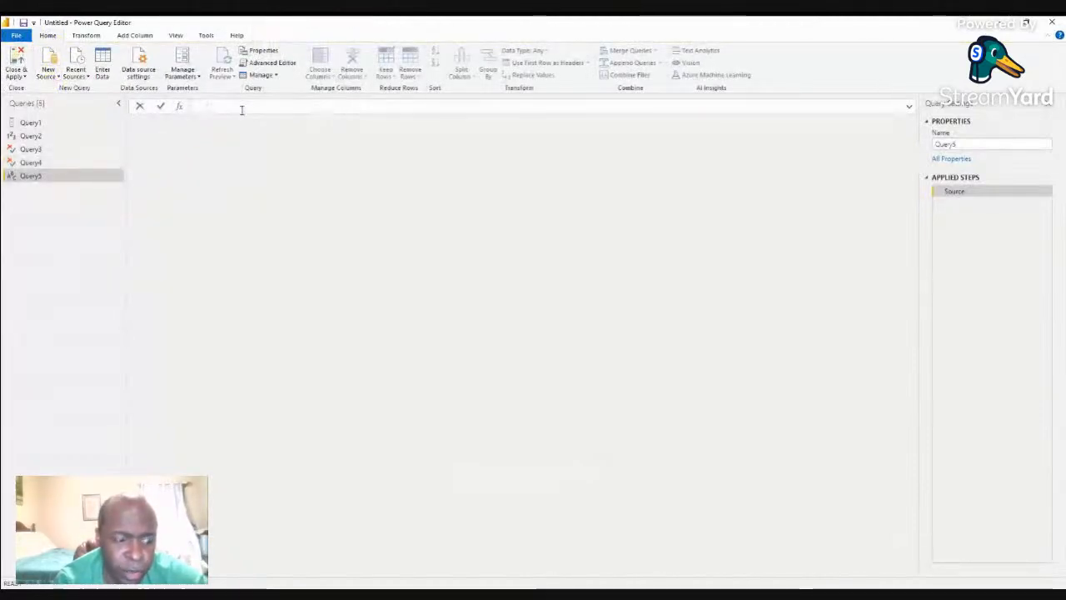
text(=)
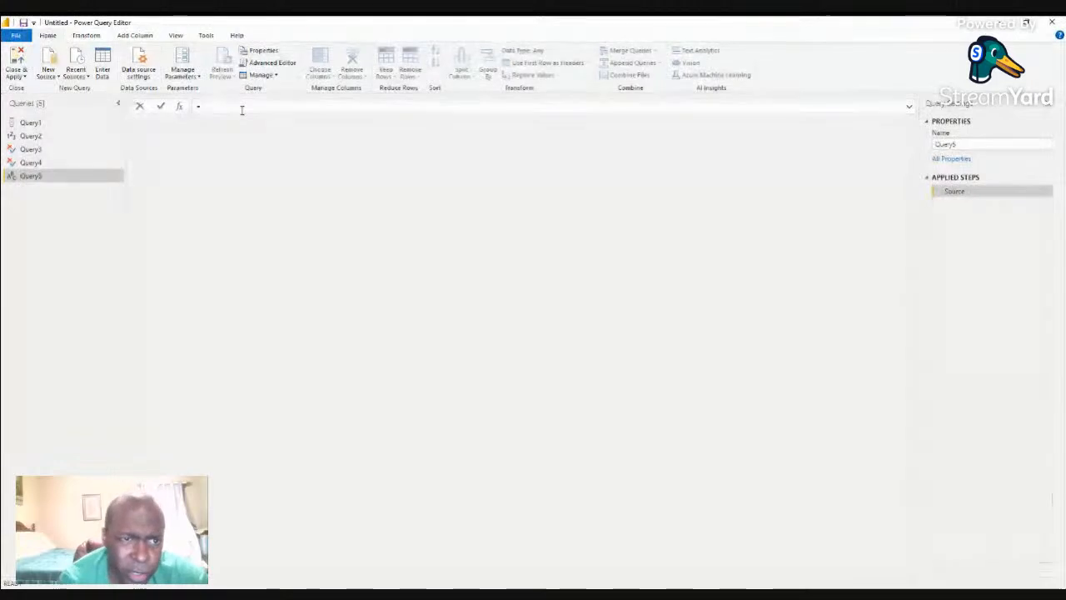
text(List.RemoveItems({1, 2, 3, 4, 2, 5, 5}, {2, 4, 6}))
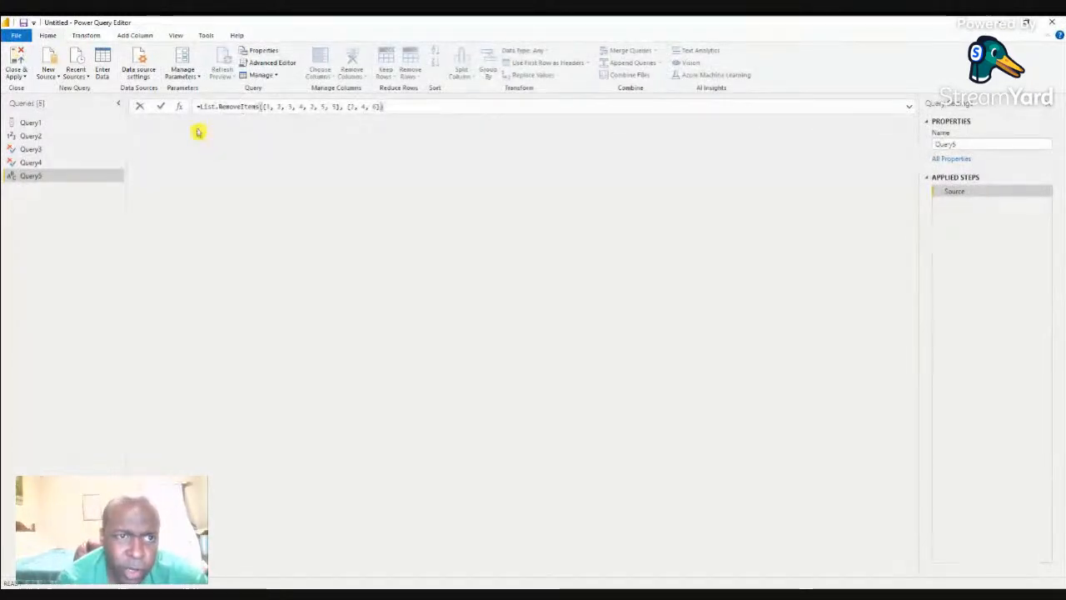
key(Return)
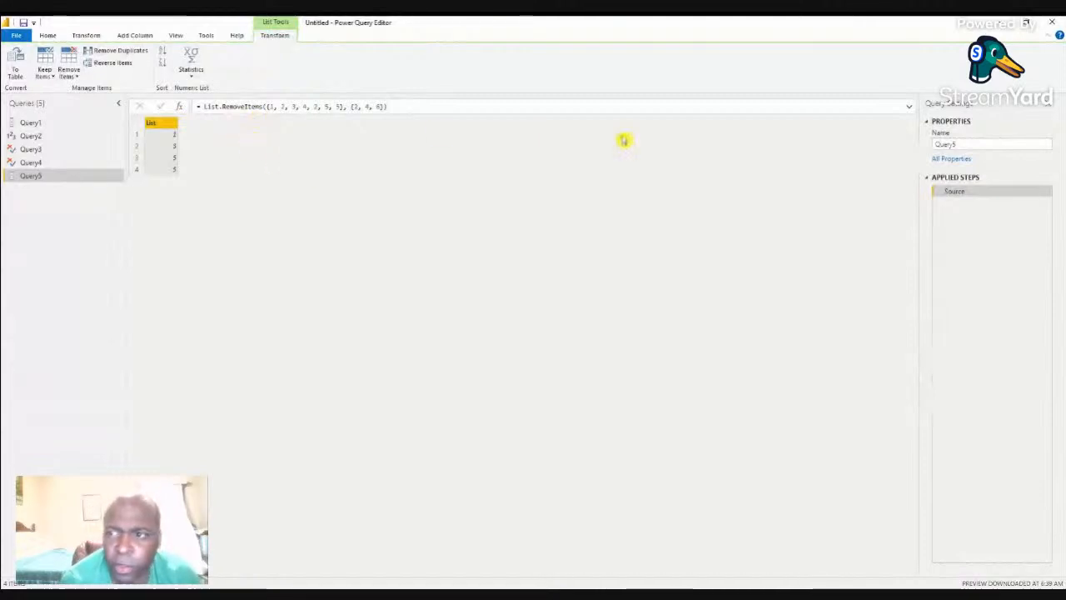
click(1044, 63)
click(1052, 23)
click(631, 326)
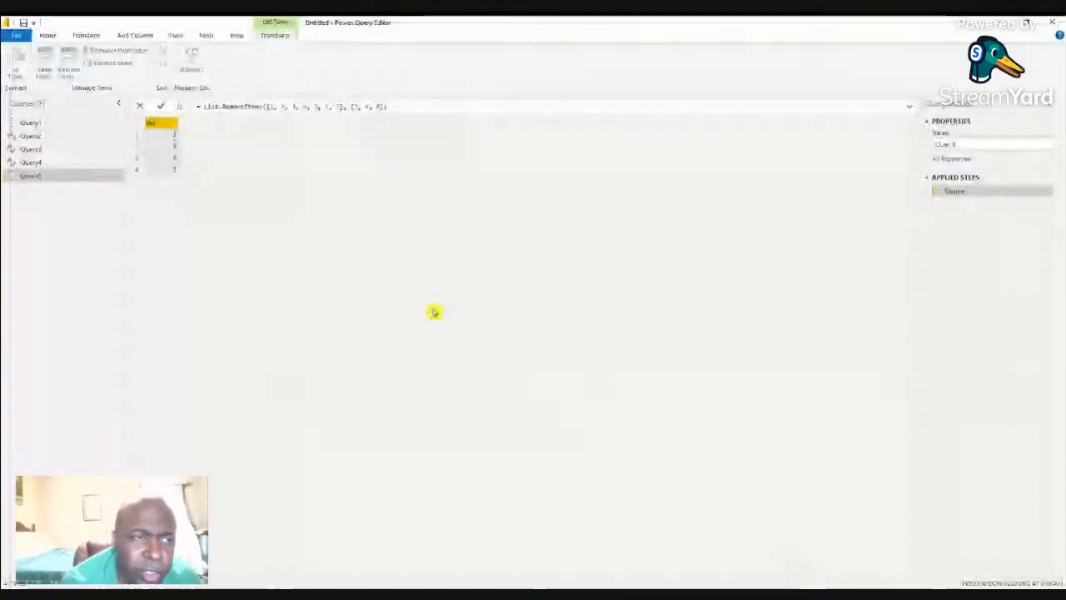
click(186, 185)
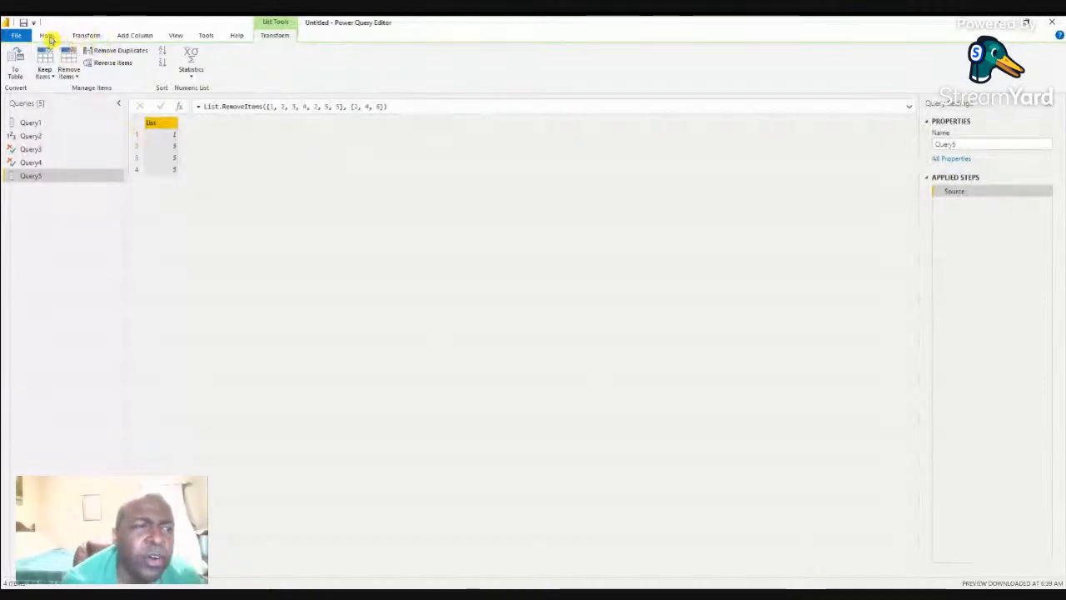
- Create blank query Query6 defining Get_Sum as (first_number as number, second_number as number) as number => first_number+second_number
click(47, 36)
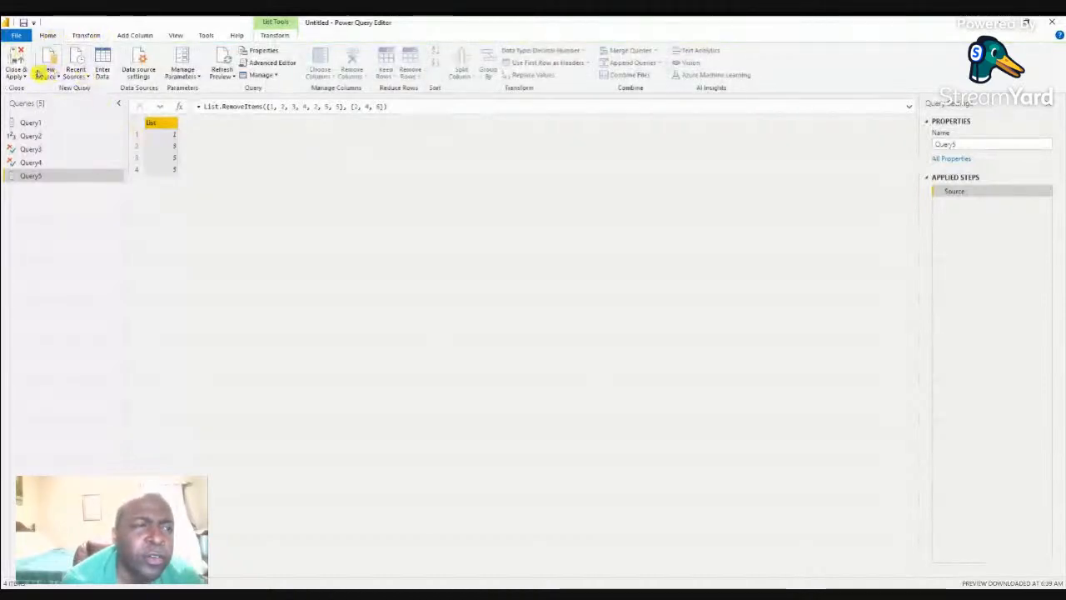
key(ctrl+v)
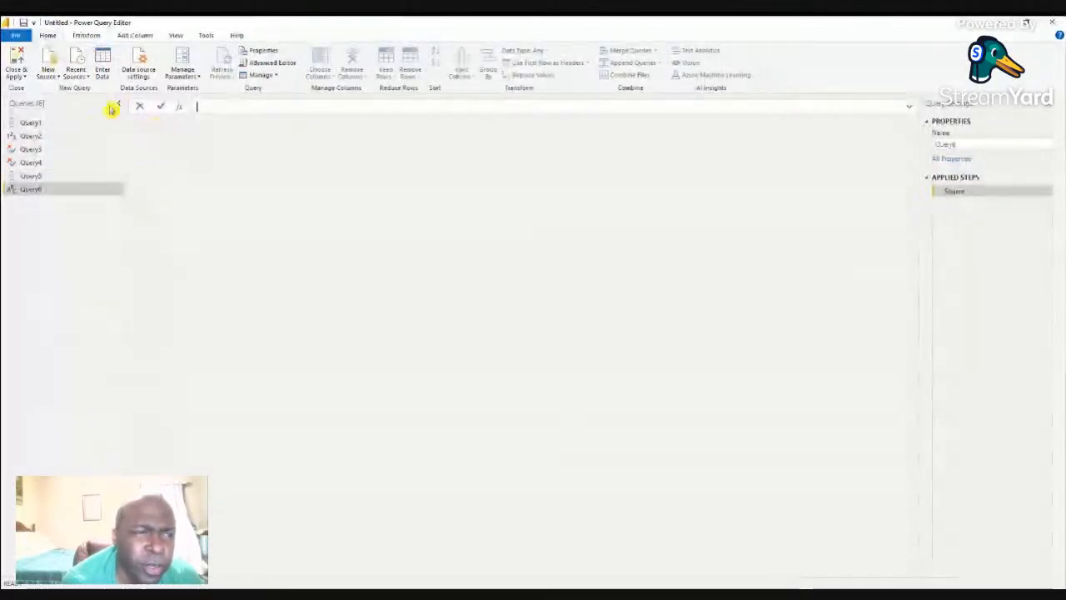
click(221, 106)
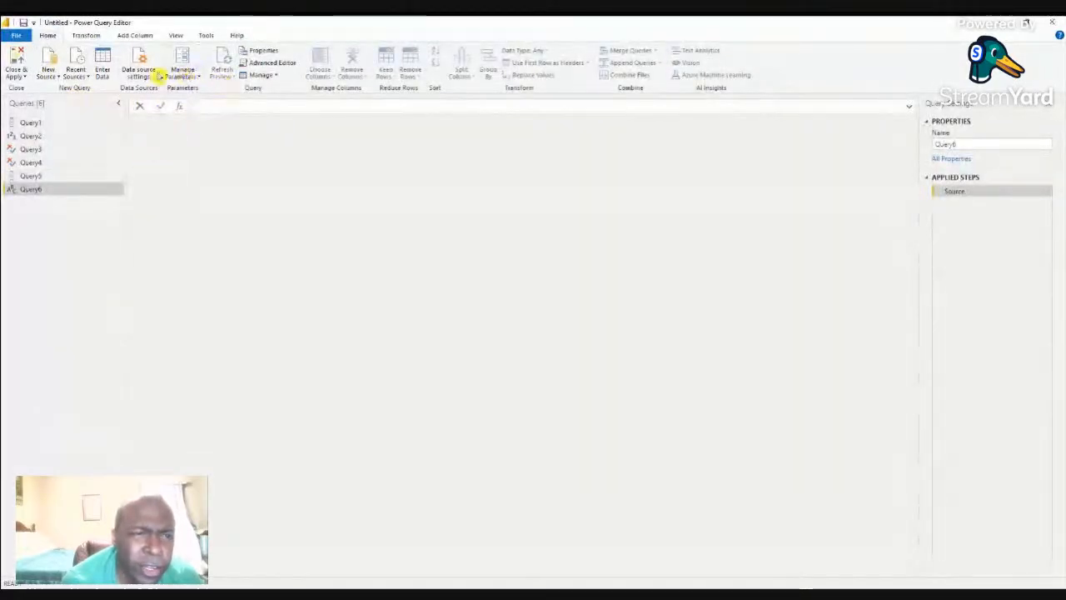
click(283, 64)
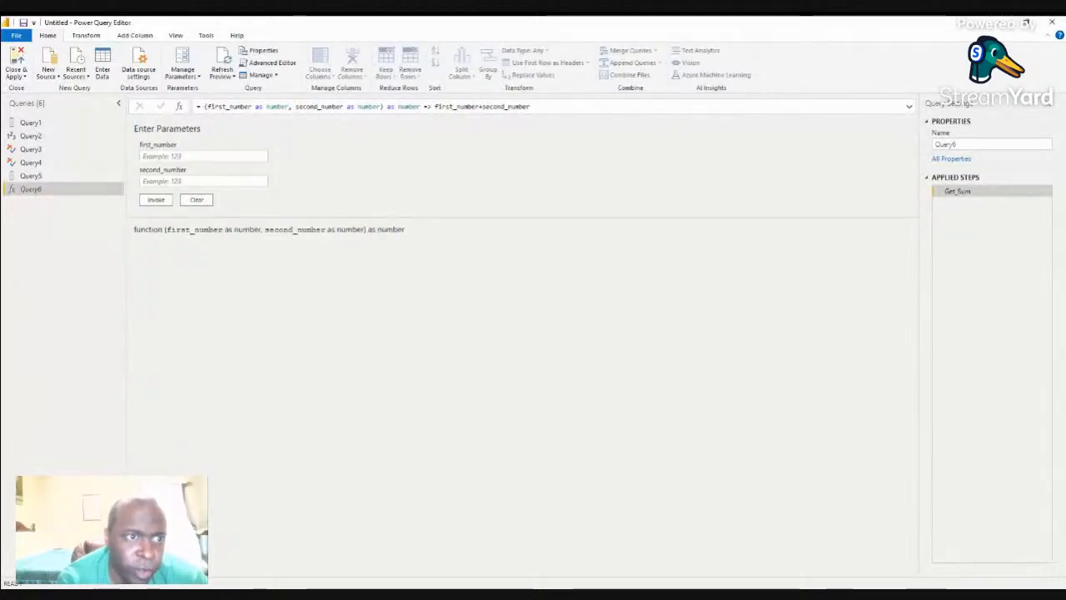
- Invoke the Query6 function with first_number 14 and second_number 18
click(194, 153)
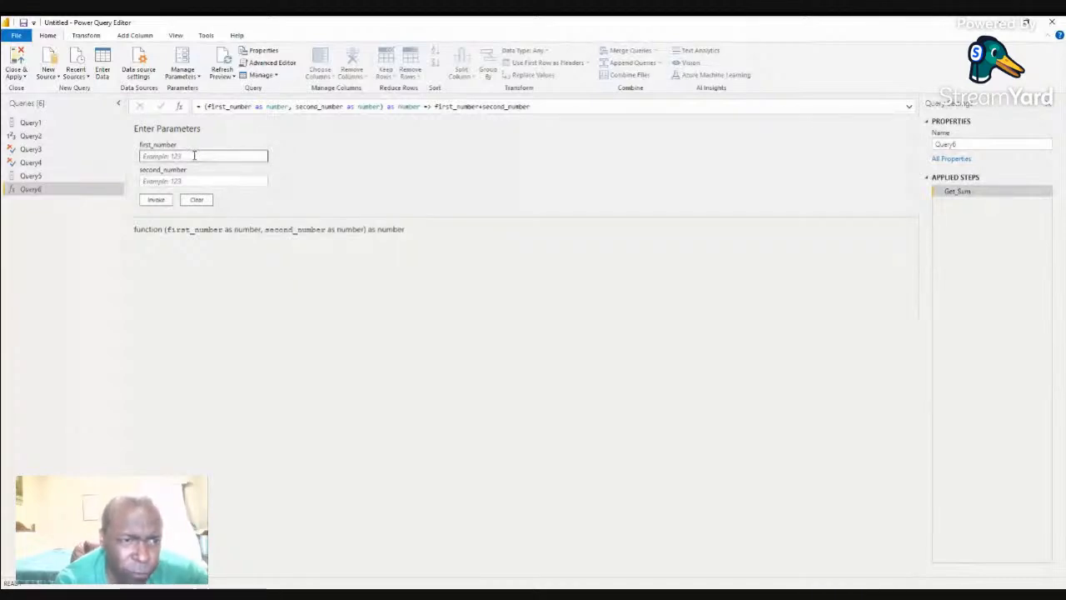
click(194, 156)
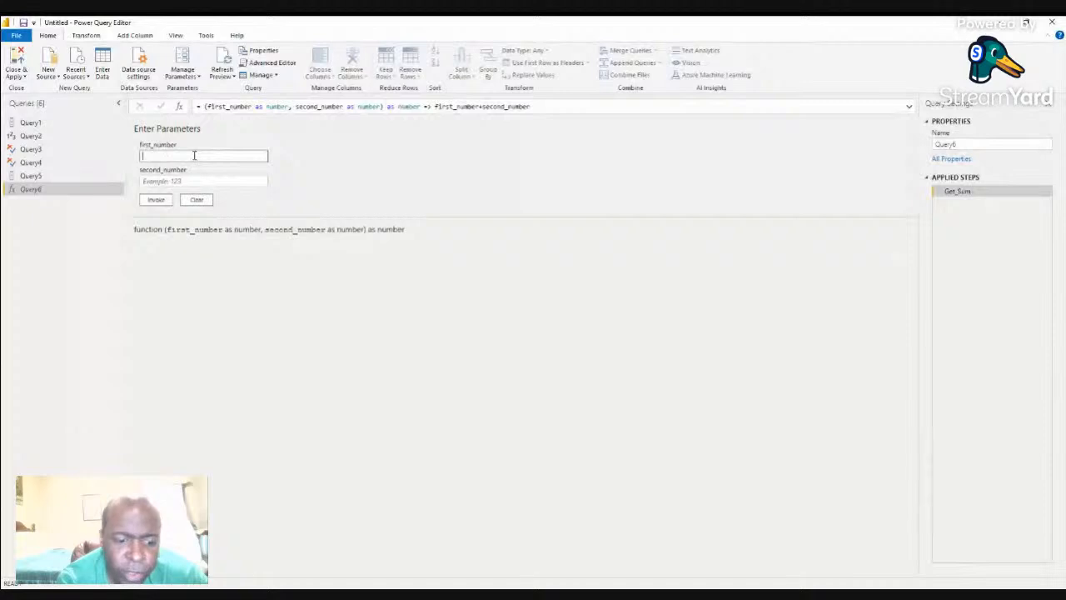
click(220, 181)
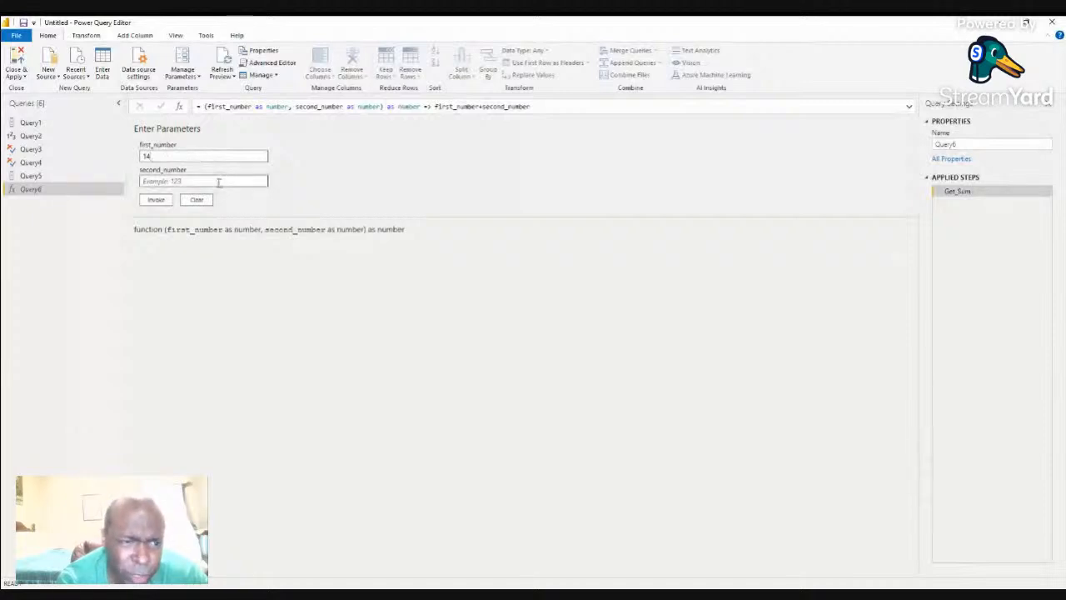
text(18)
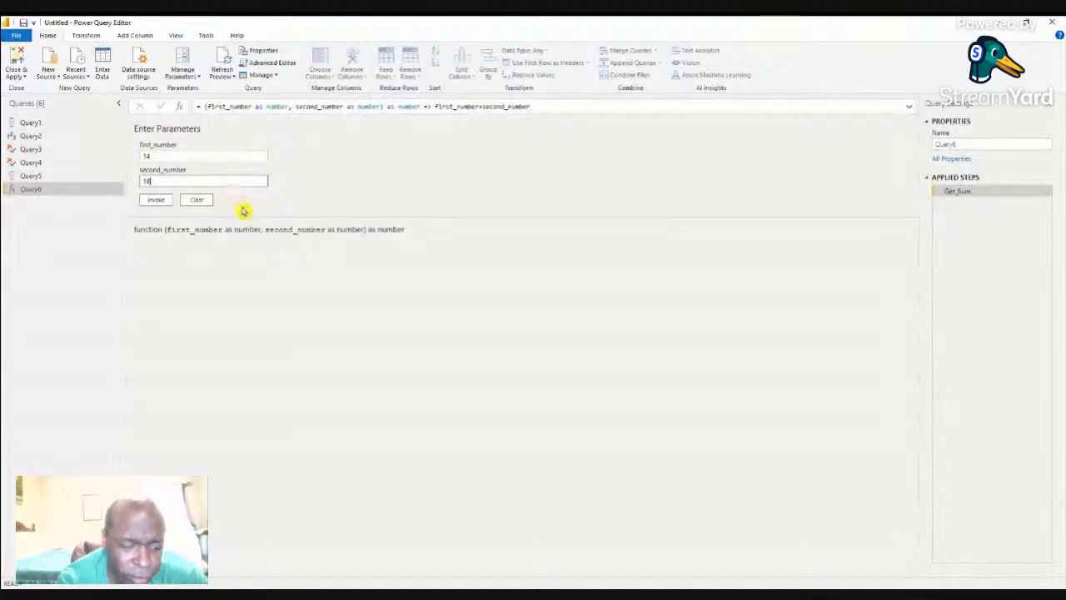
key(alt+Tab)
key(alt+Tab)
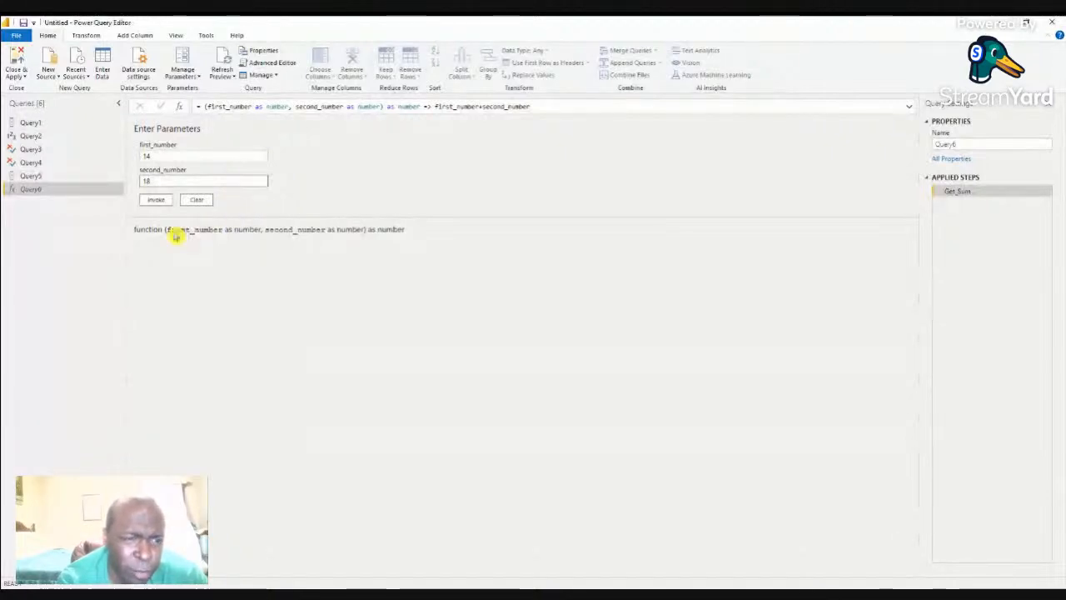
click(156, 202)
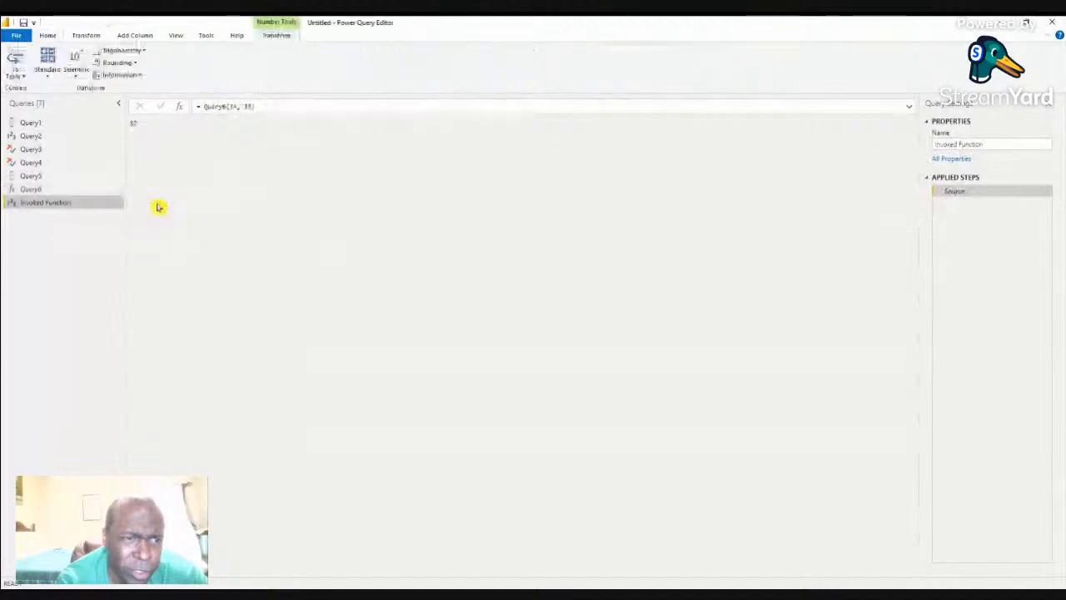
key(alt+Tab)
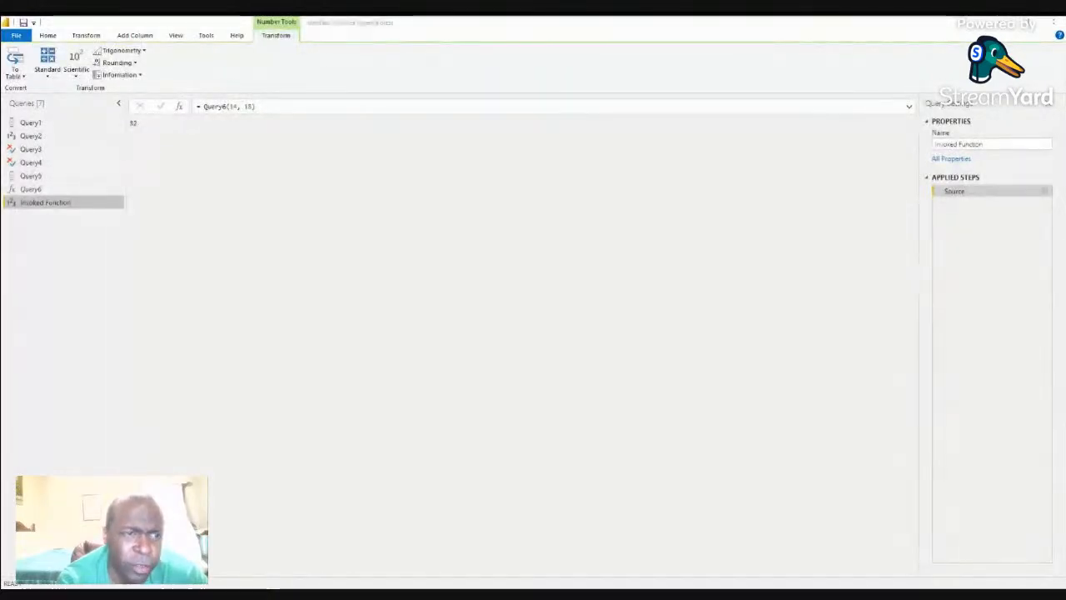
key(alt+Tab)
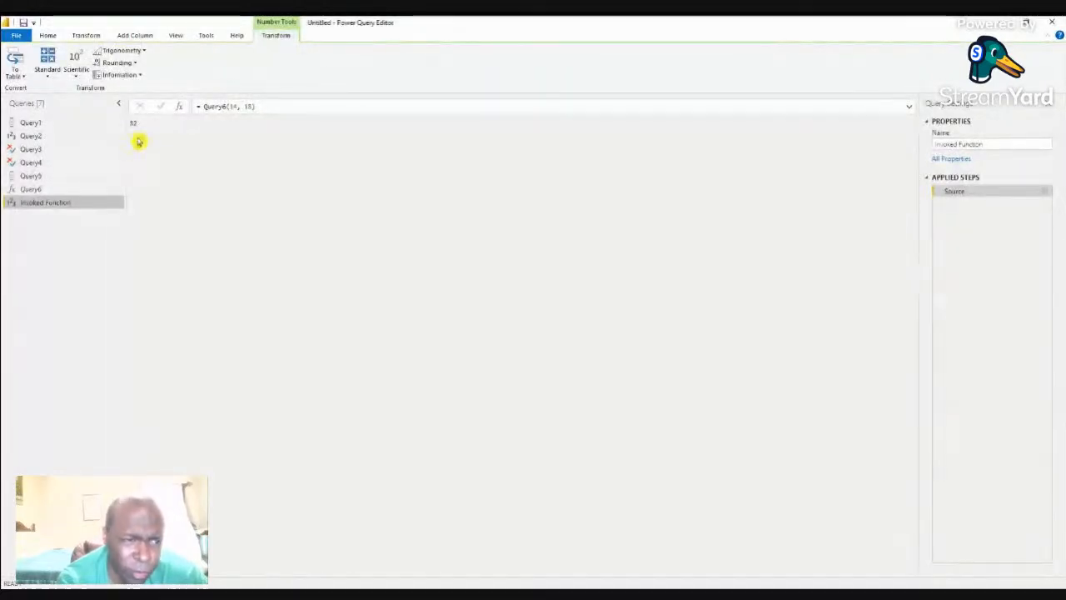
- Create a query named Table with two whole-number columns and add a Total column invoking Query6 on Column1 and Column2
click(61, 191)
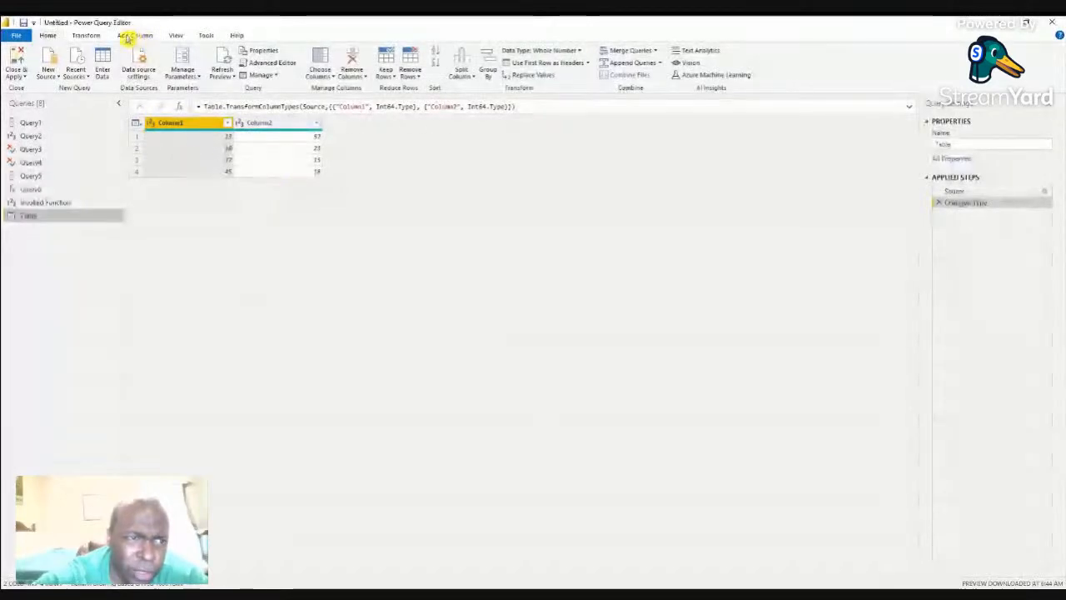
click(134, 36)
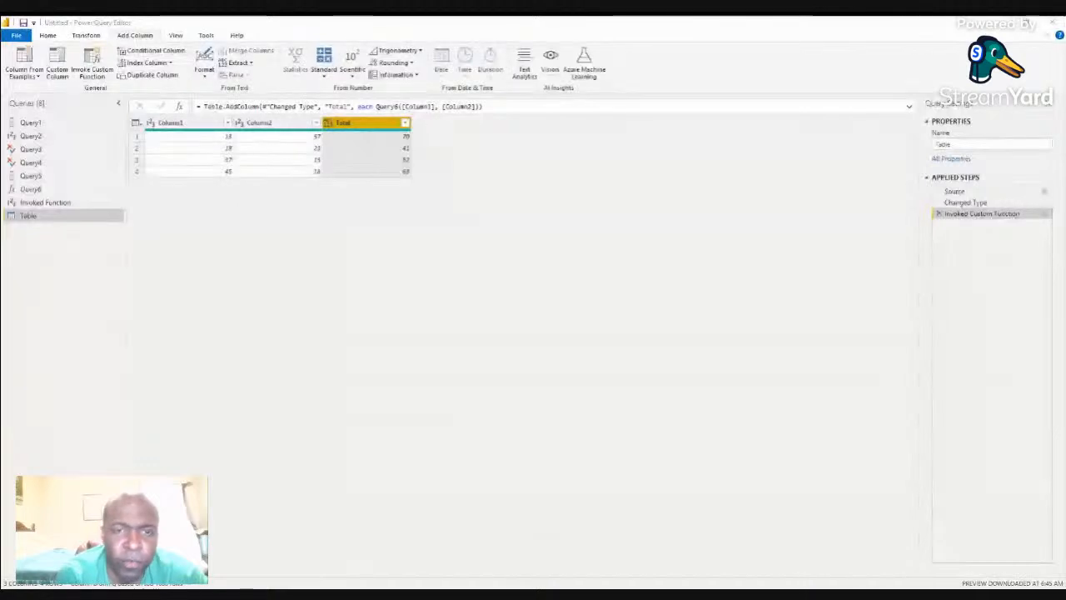
click(258, 178)
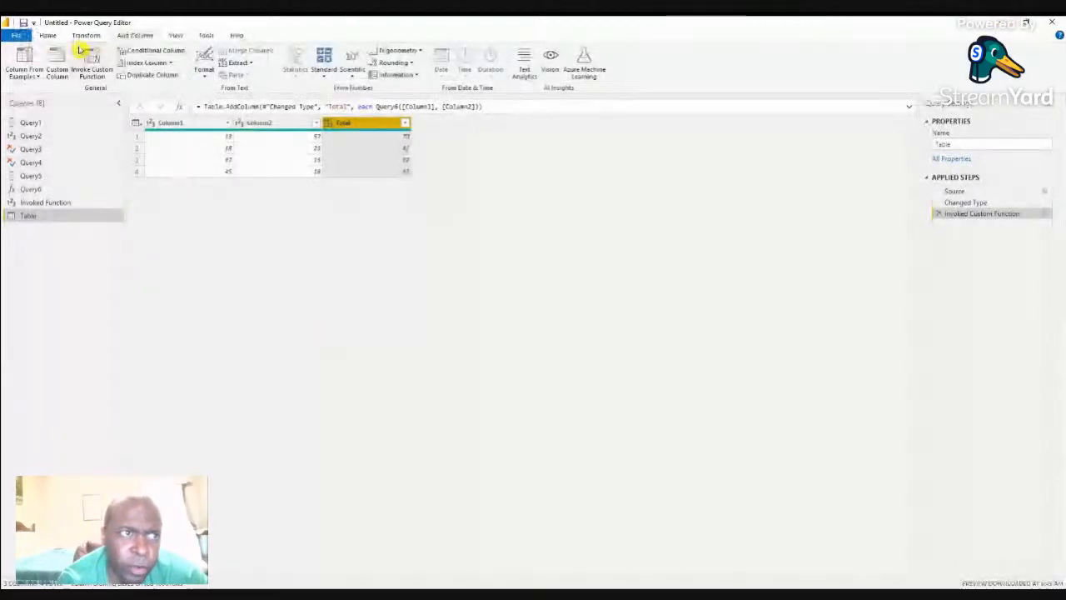
- Create blank query Query7 defining Get_Average as (first_number as number, second_number as number) as number => (first_number+second_number)/2
click(48, 35)
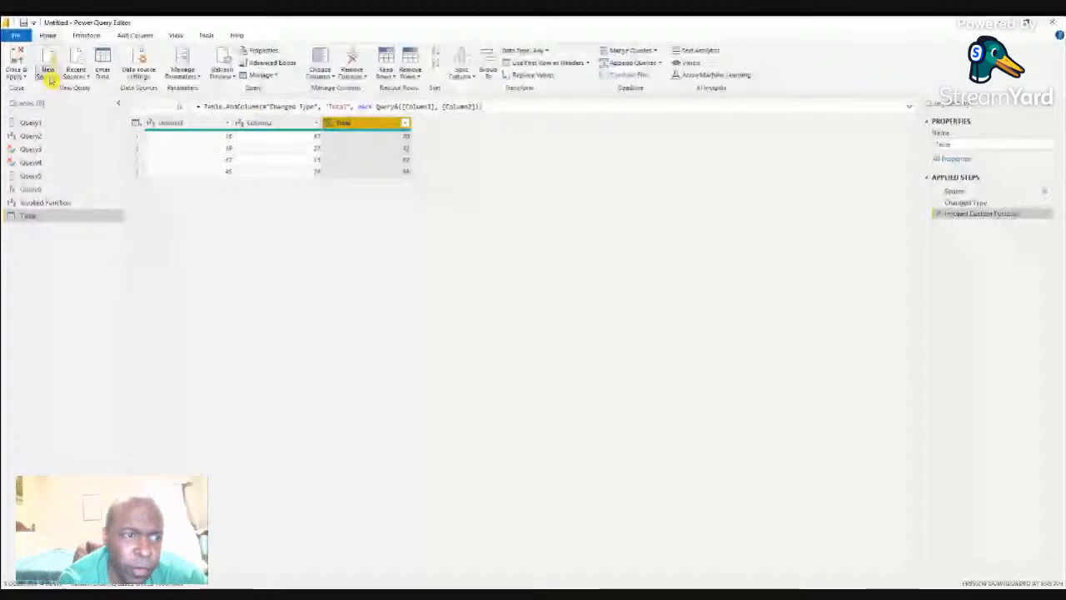
click(94, 261)
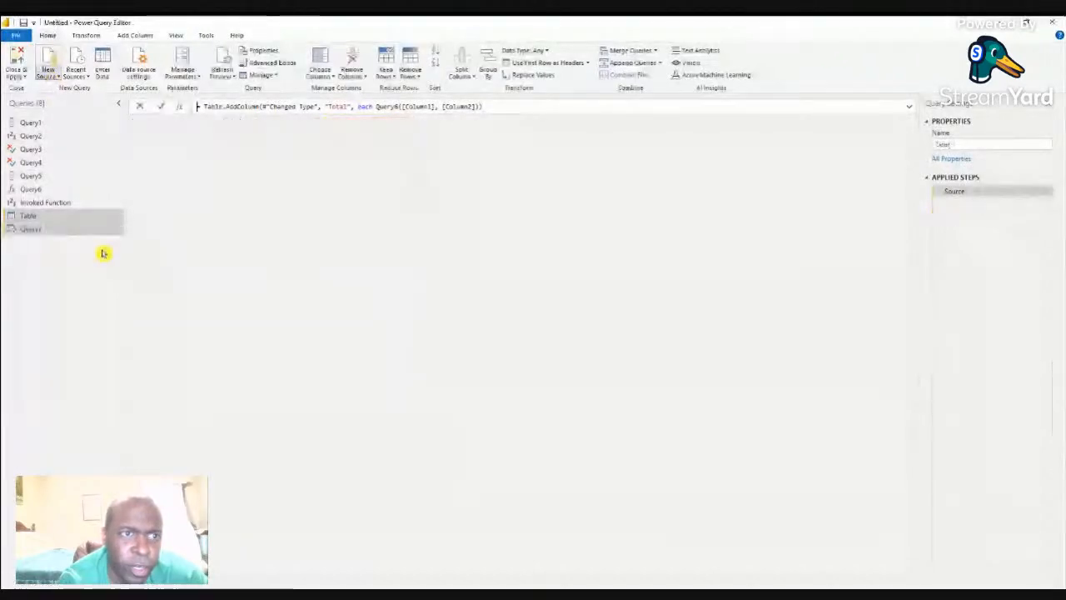
click(284, 64)
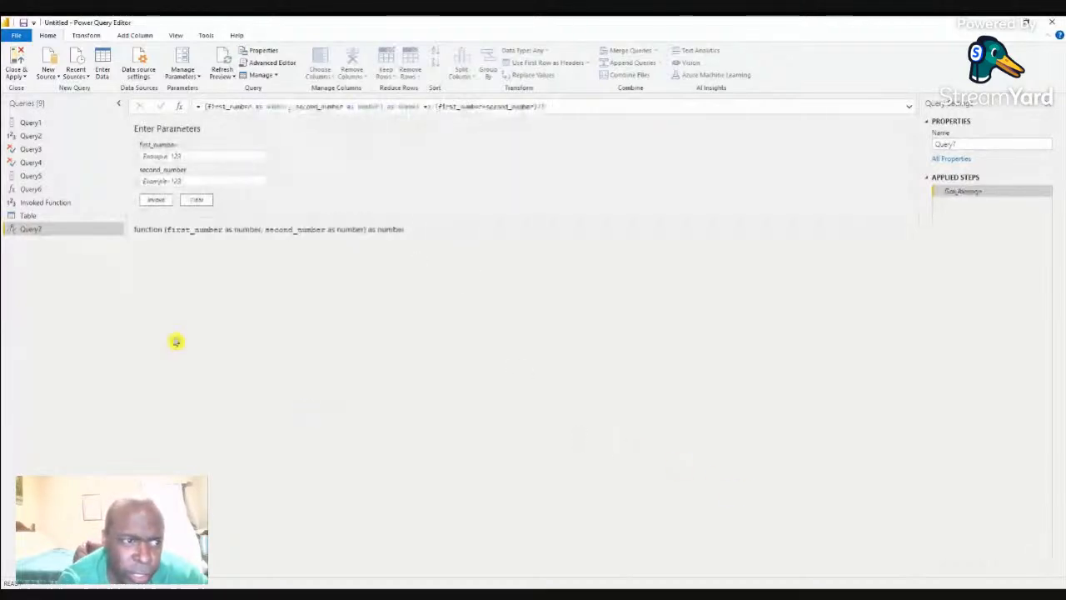
- Rename the Query7 function as getAverage
double_click(37, 230)
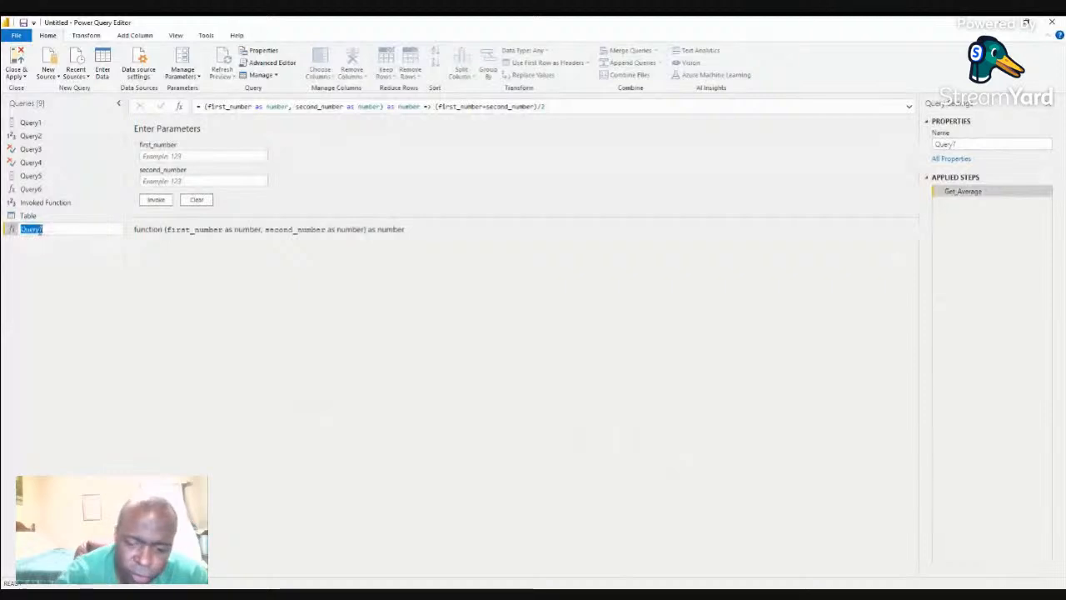
text(Grith)
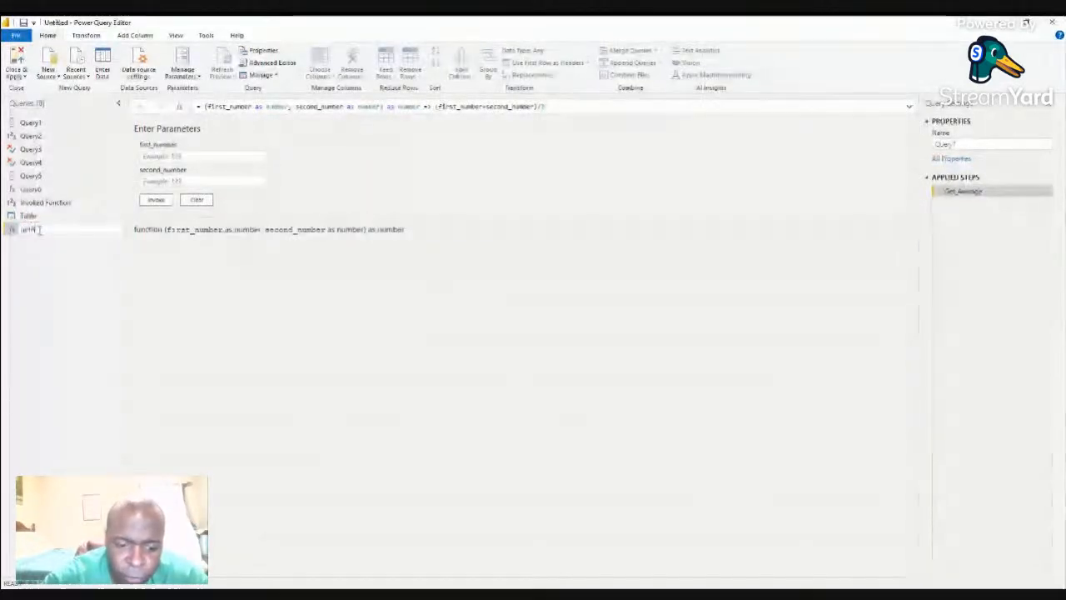
text(ver)
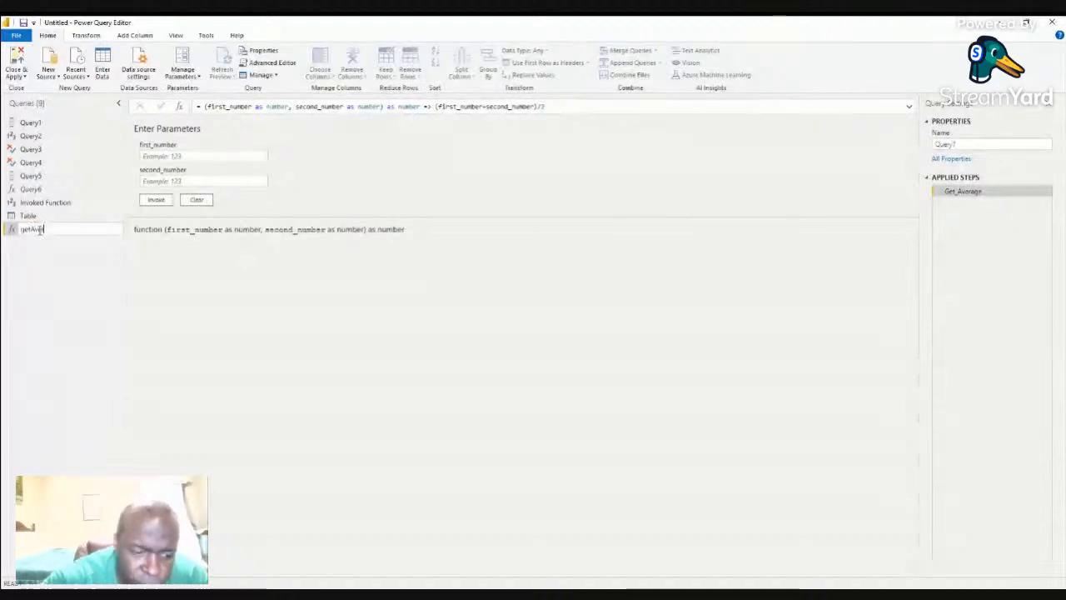
text(age)
key(Return)
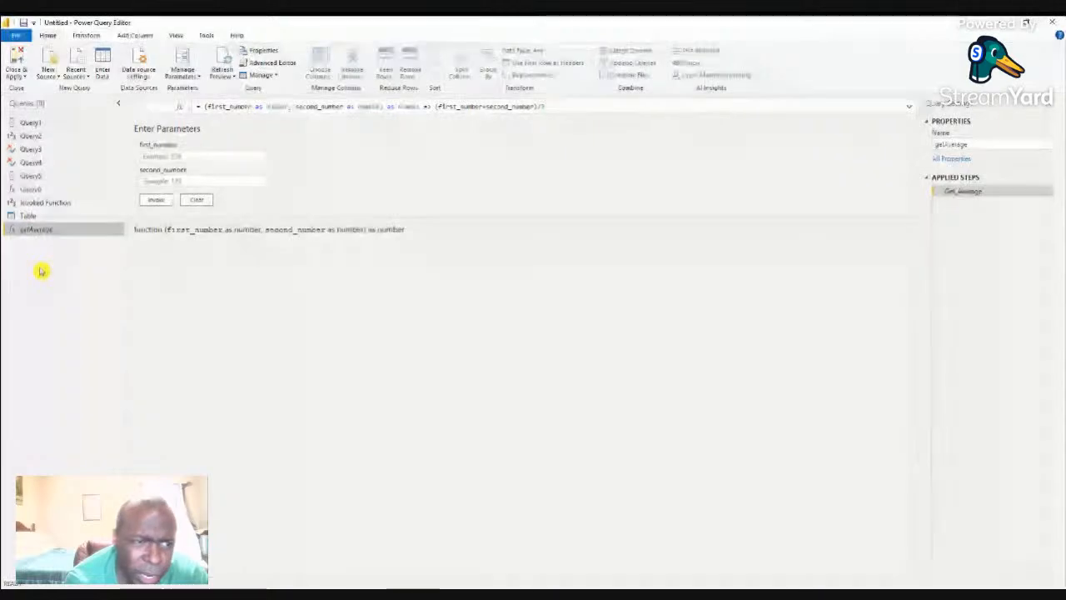
- Invoke the getAverage function with first_number 10 and second_number 34
click(182, 155)
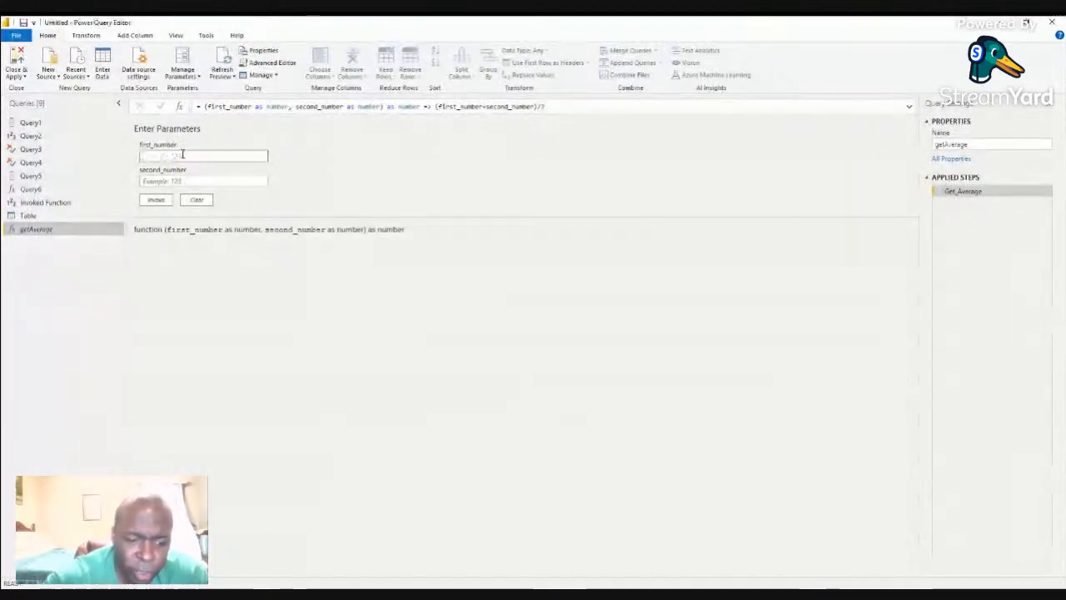
text(10)
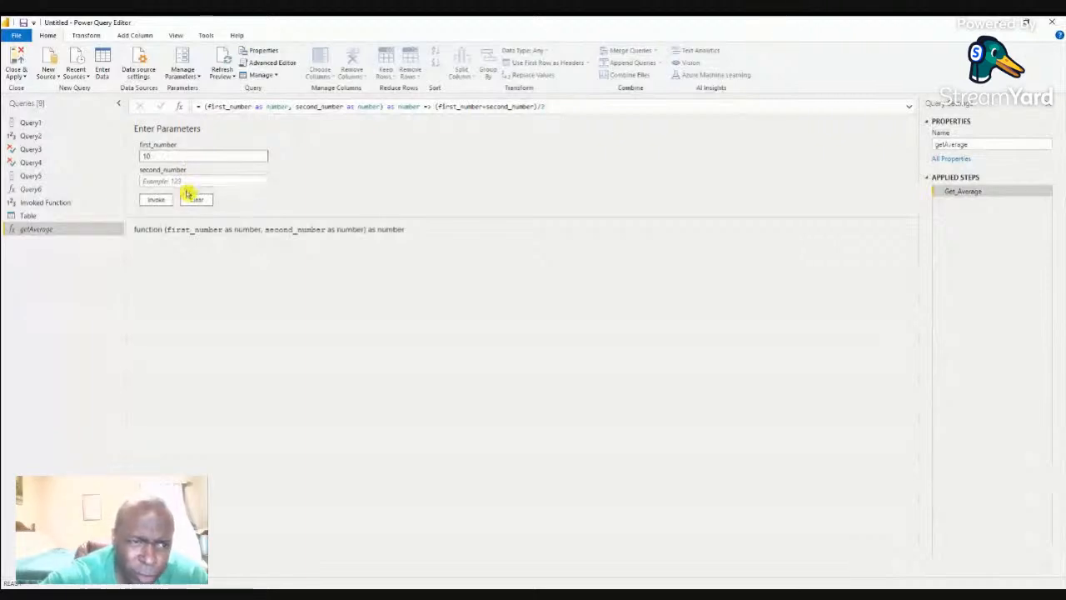
click(189, 180)
text(34)
click(156, 200)
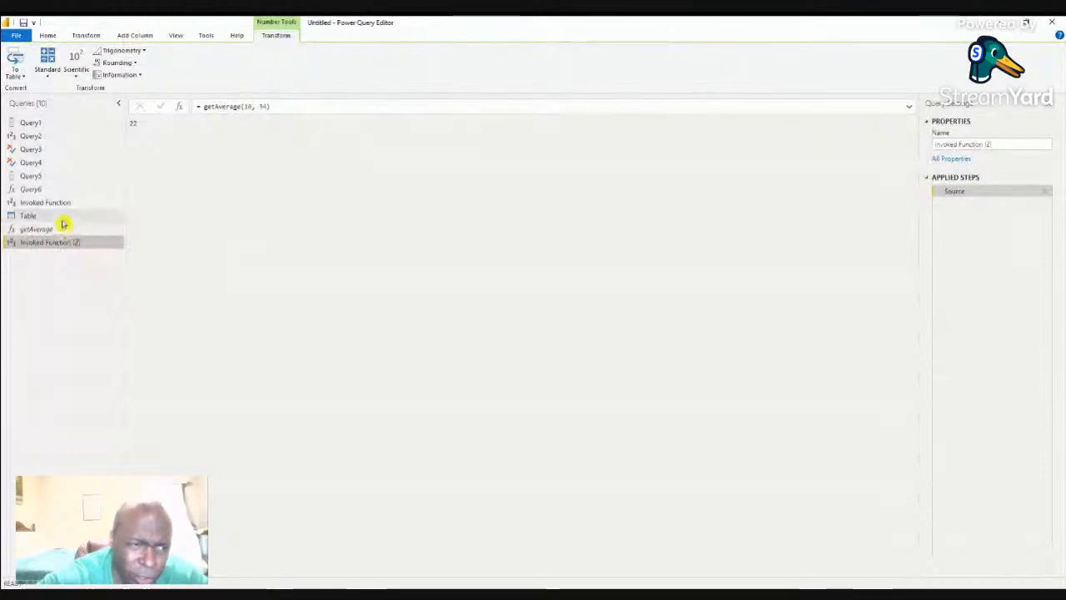
- Add an Average column to Table invoking getAverage on Column1 and Column2, and set its data type to whole number
click(63, 219)
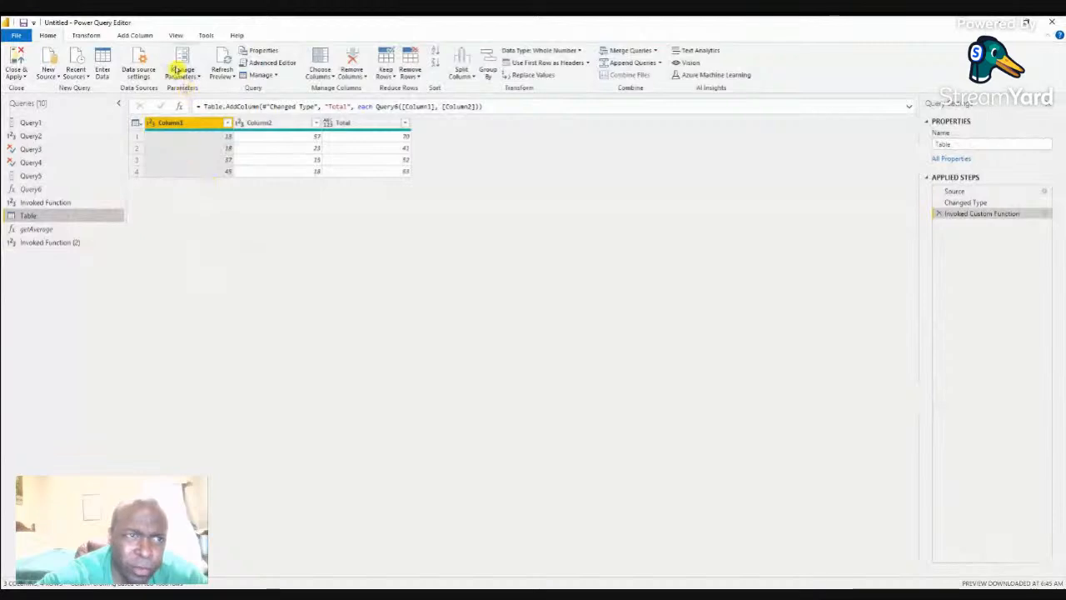
click(142, 35)
click(95, 70)
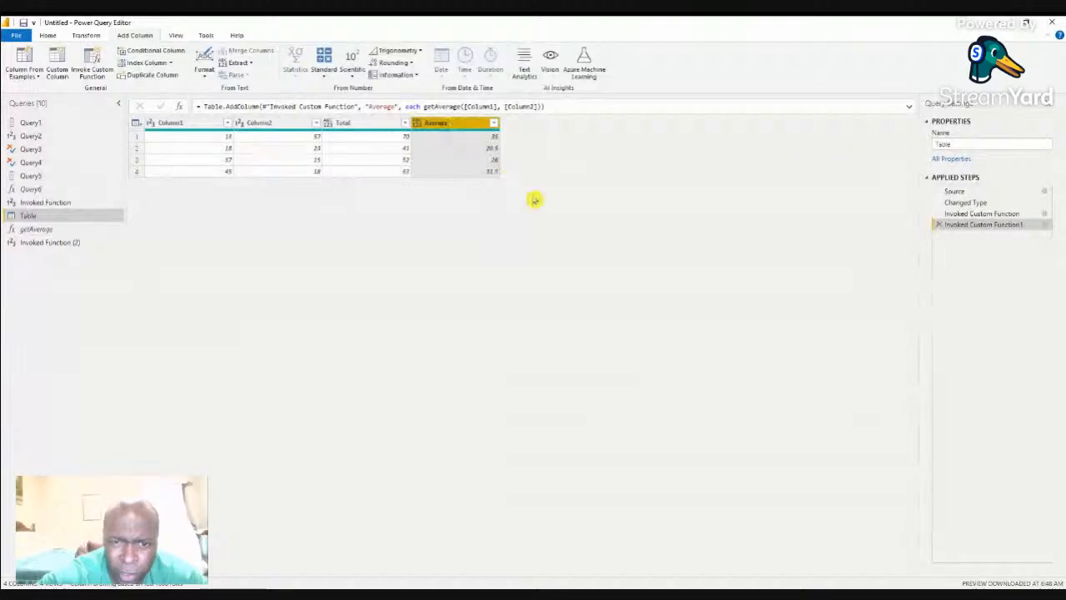
click(643, 252)
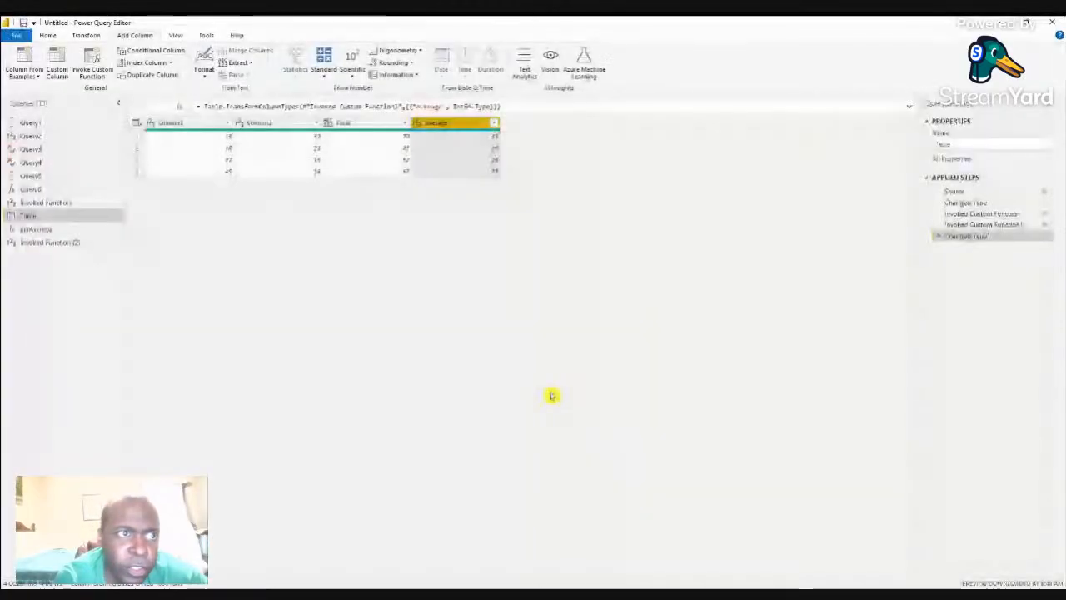
- Create blank query Query7 defining a function that takes TheNumber as number and returns its square
click(45, 36)
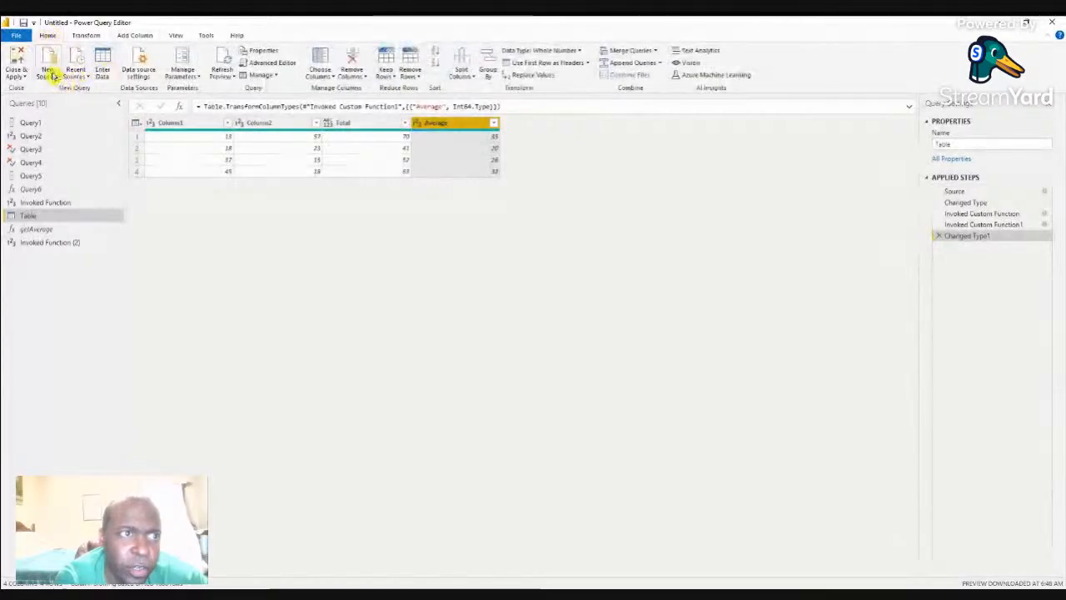
click(52, 76)
click(95, 257)
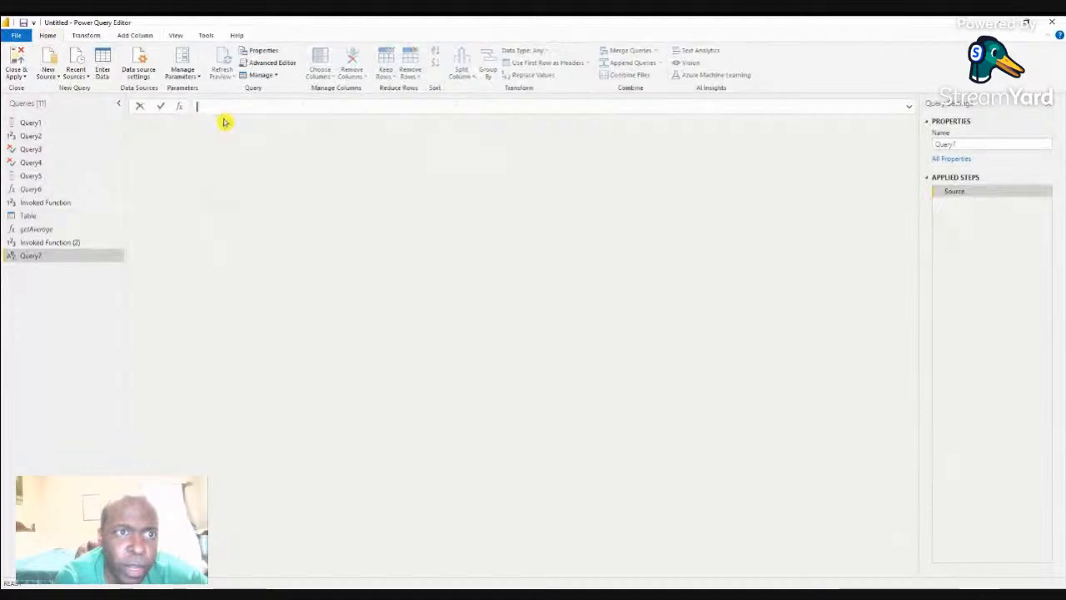
click(278, 63)
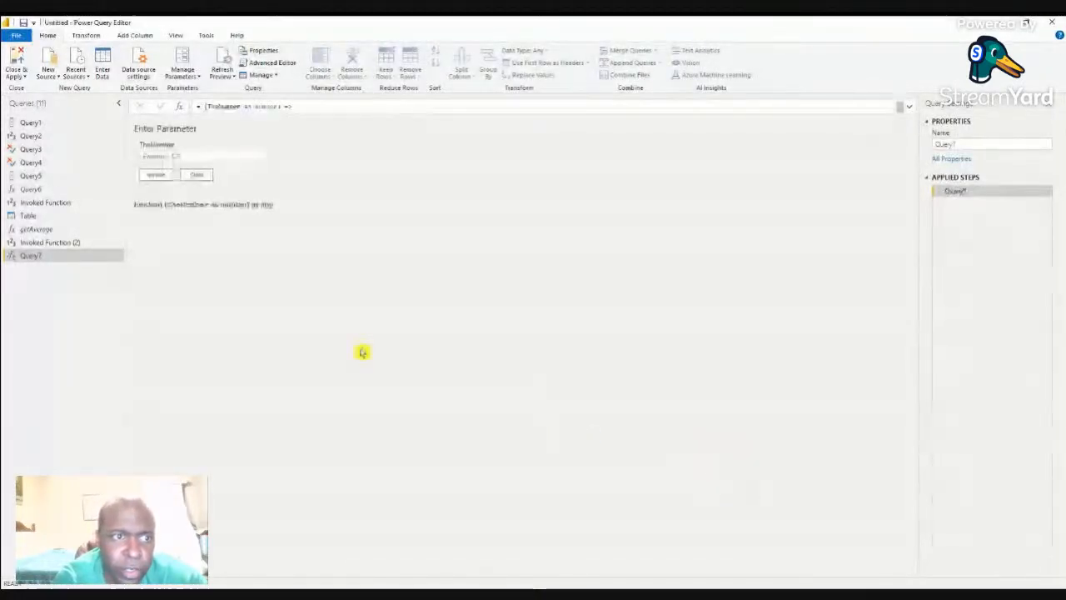
- Invoke the Query7 function with TheNumber set to 15
click(203, 155)
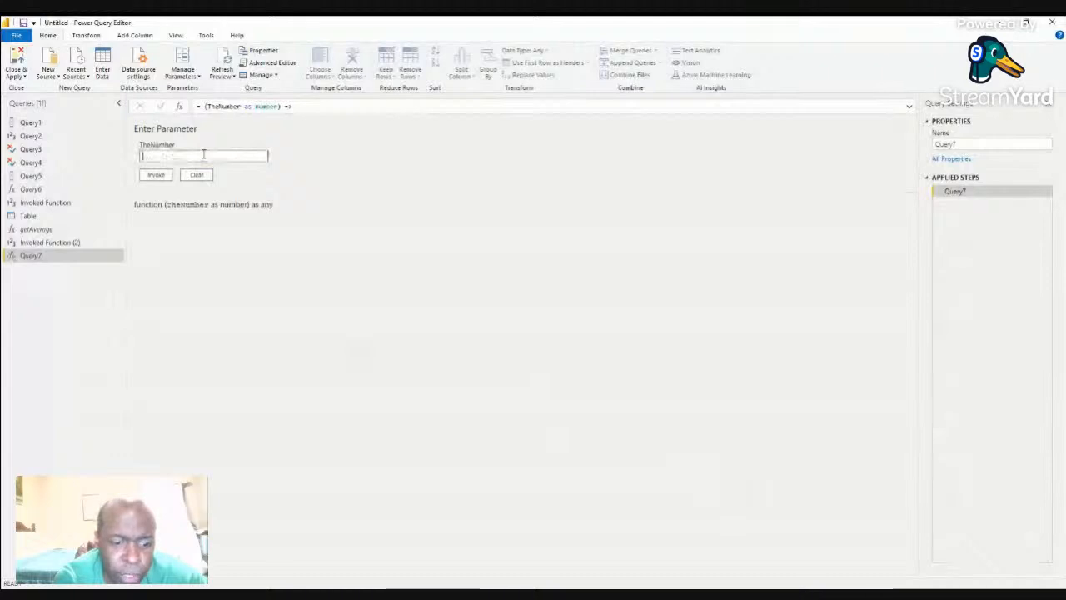
text(1)
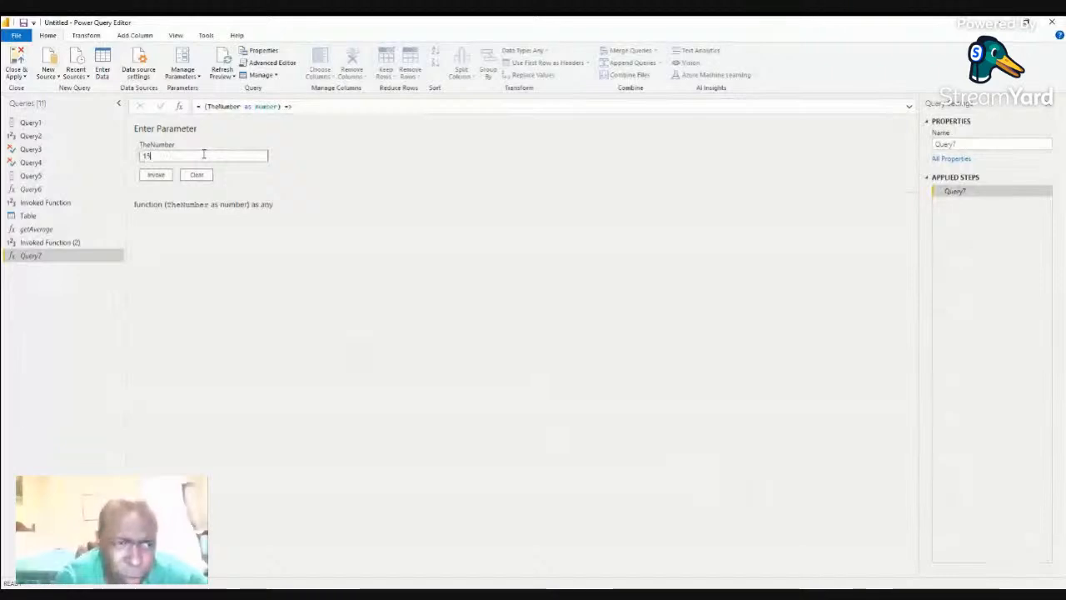
text(5)
click(158, 175)
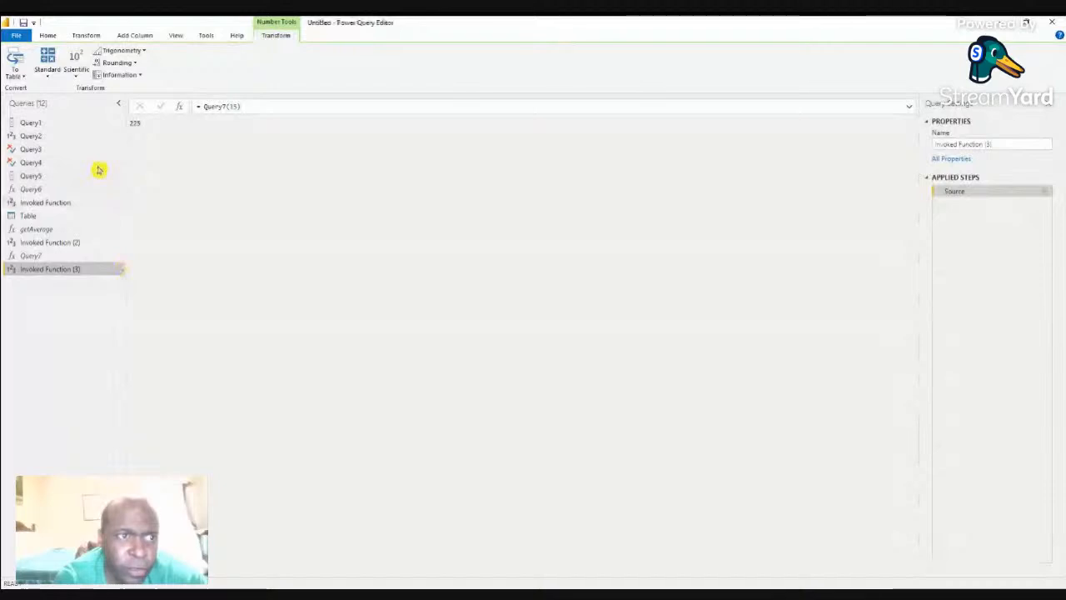
- Add a Product column to Table invoking the Query7 function on Column1
click(72, 218)
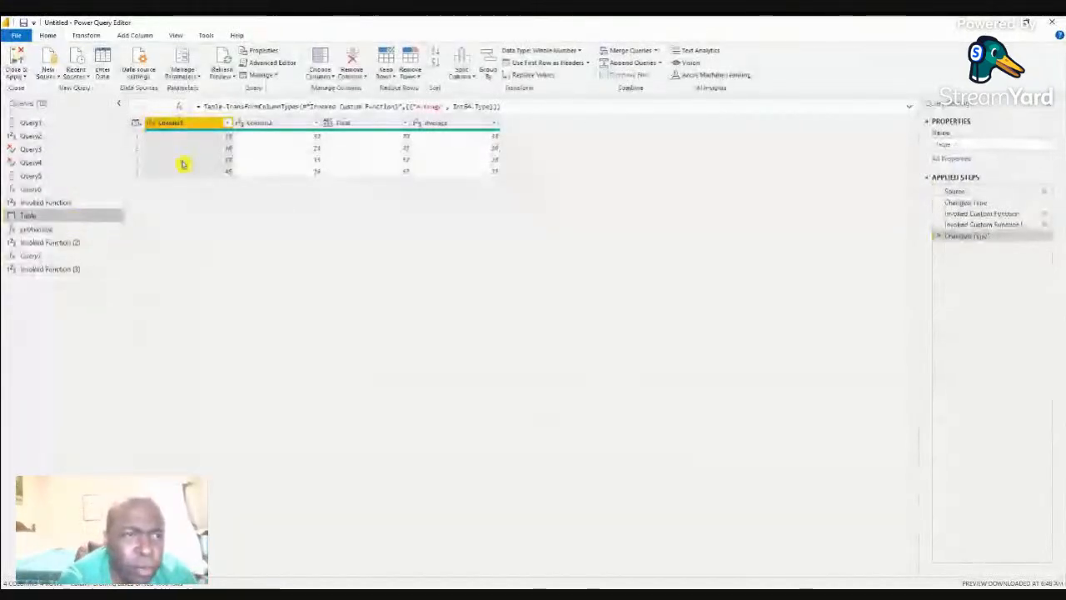
click(132, 36)
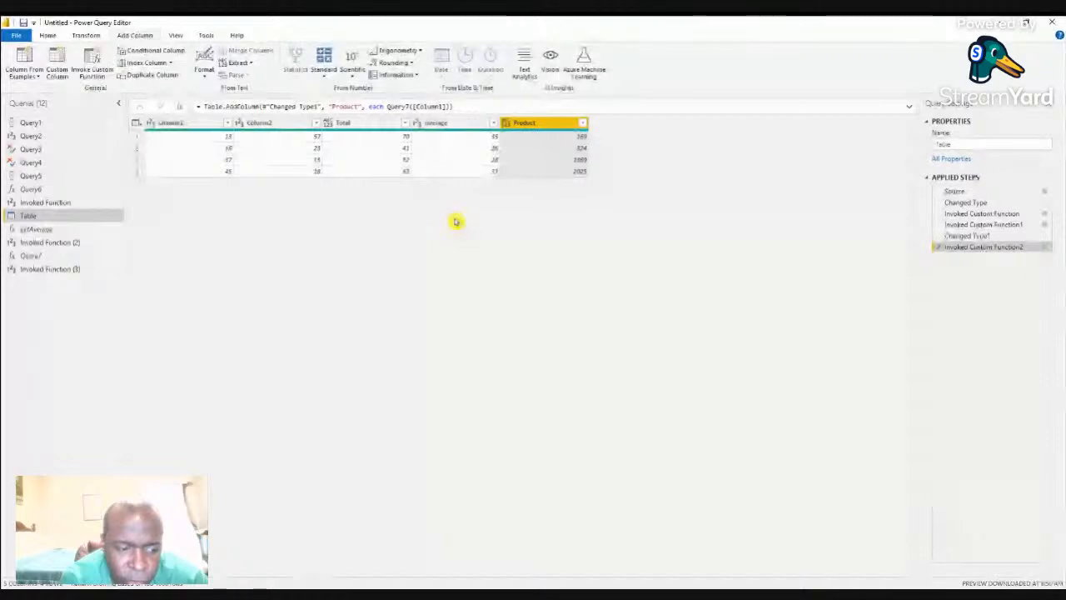
key(alt+Tab)
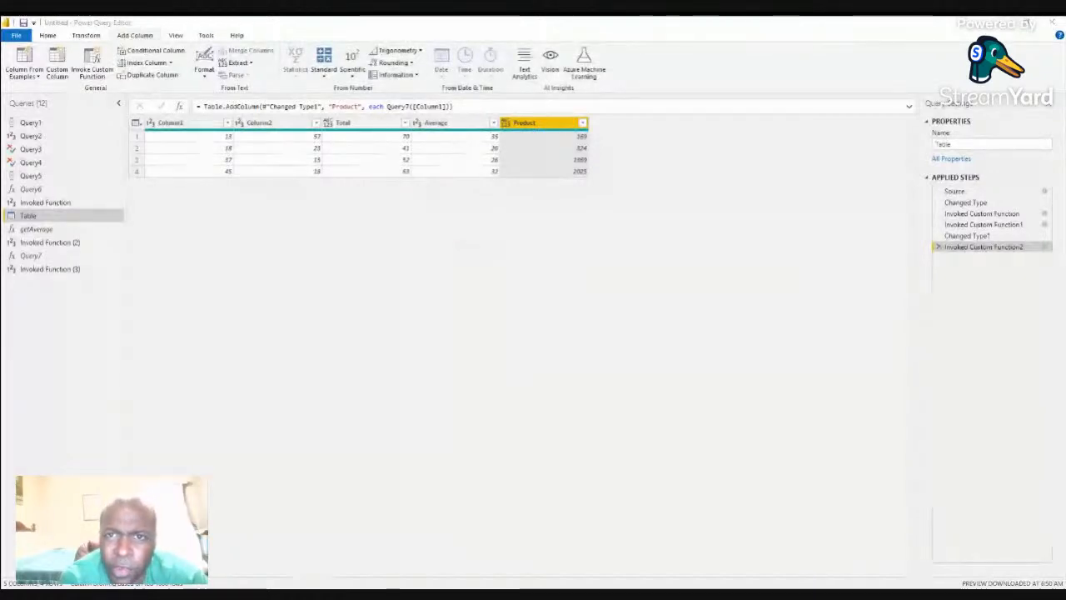
key(alt+Tab)
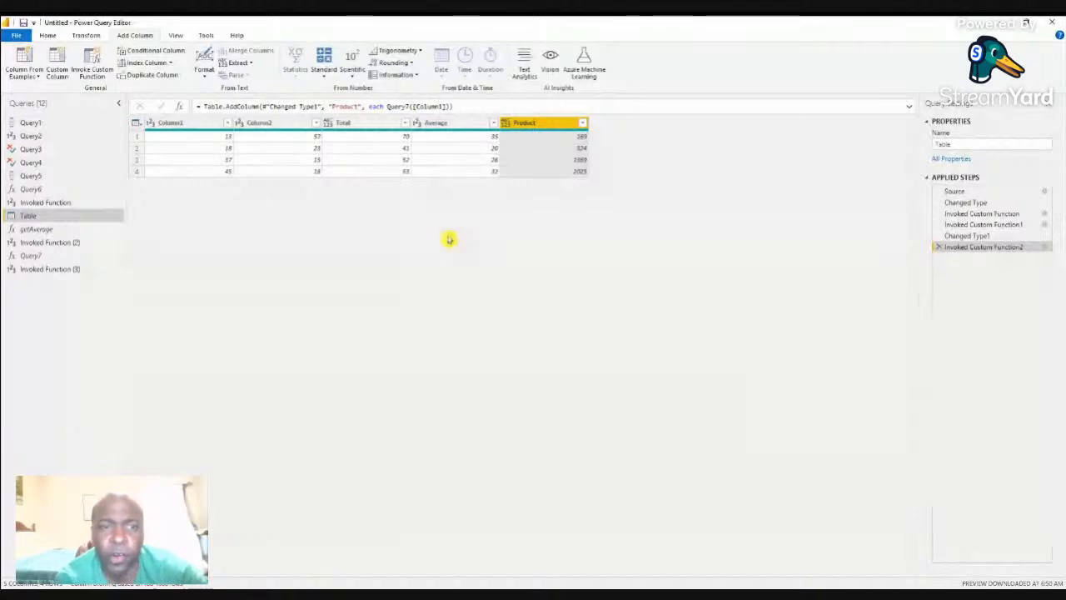